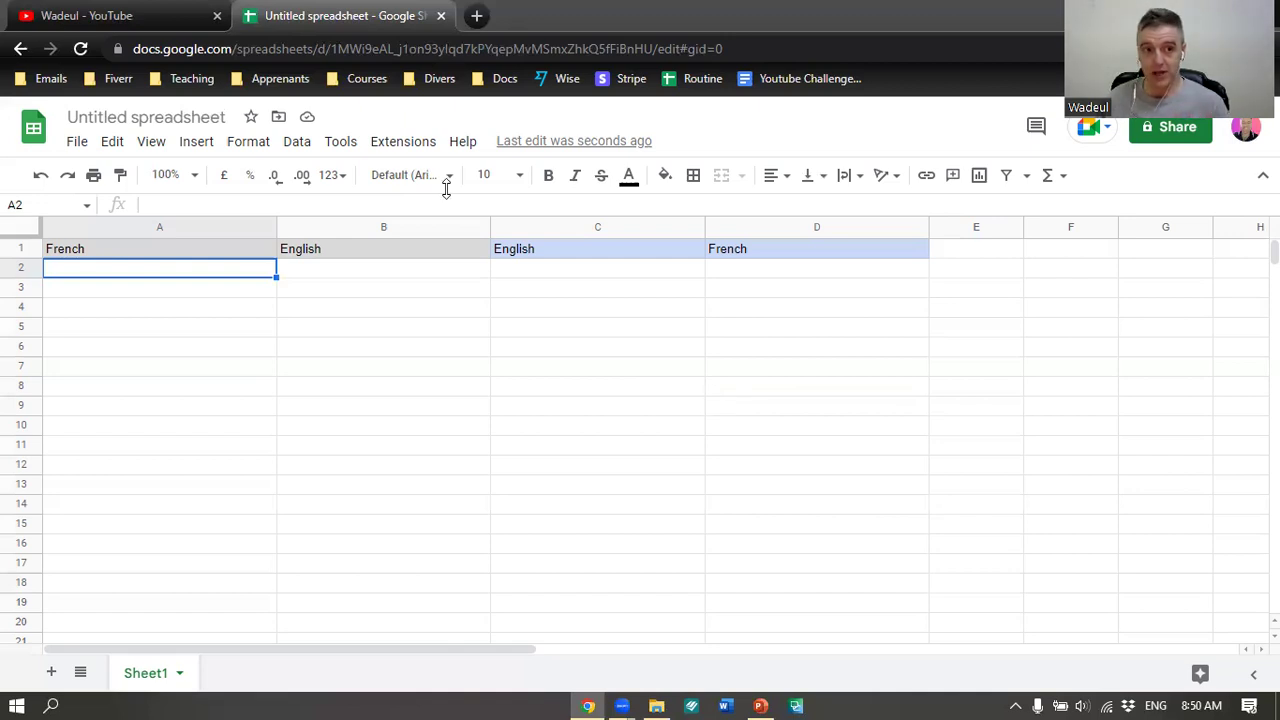
Rename the untitled spreadsheet as Name_Vocabulary.
click(135, 118)
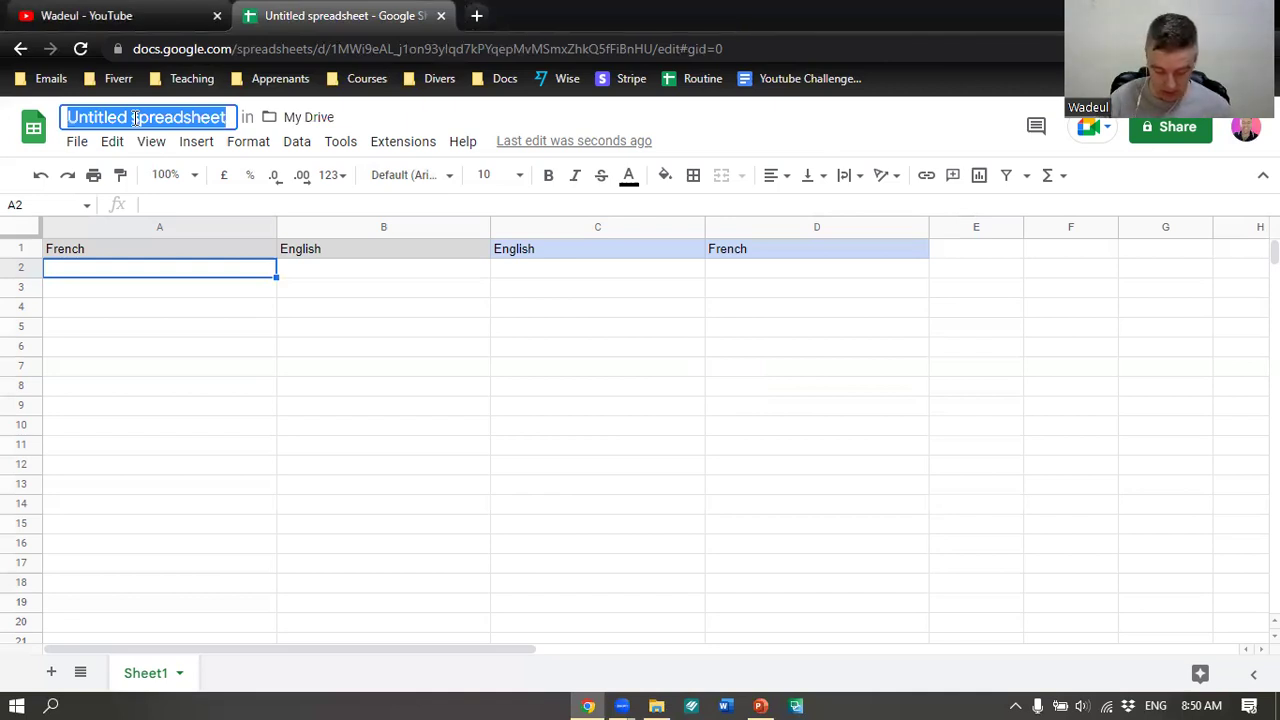
key(Caps_Lock)
text(SE)
key(BackSpace)
key(BackSpace)
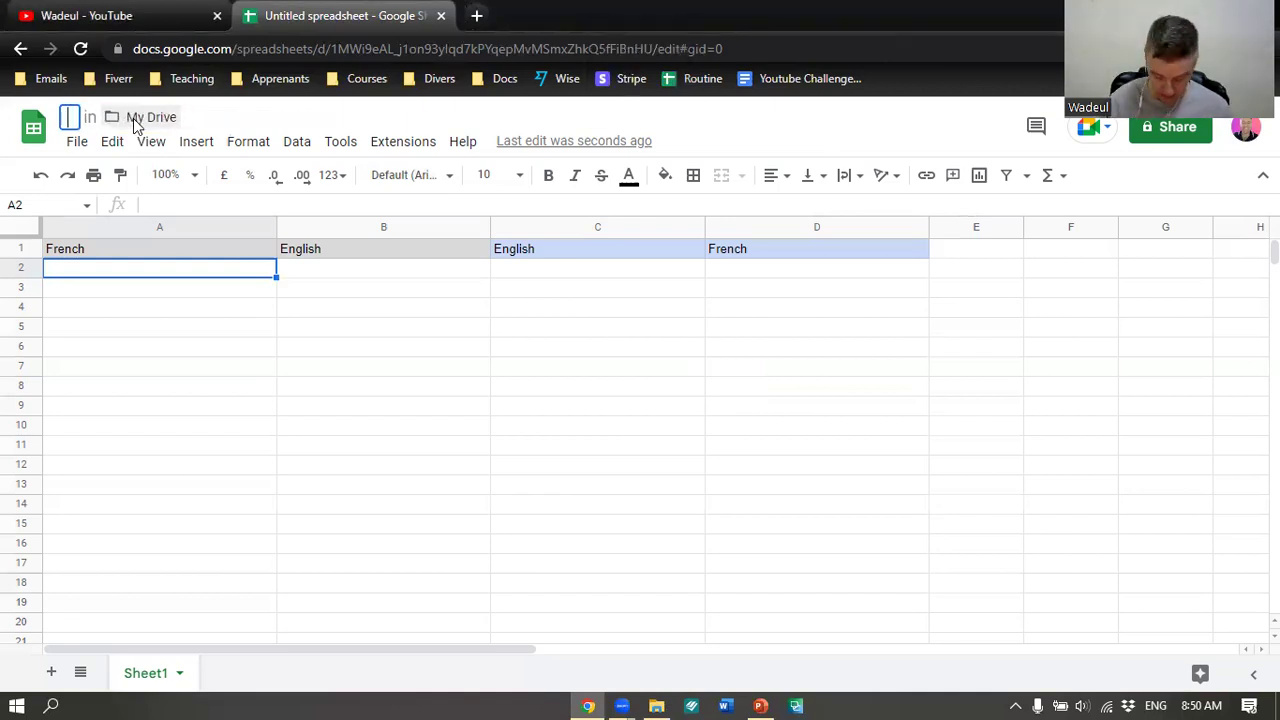
key(Caps_Lock)
text(Name)
key(BackSpace)
key(BackSpace)
key(BackSpace)
text(em)
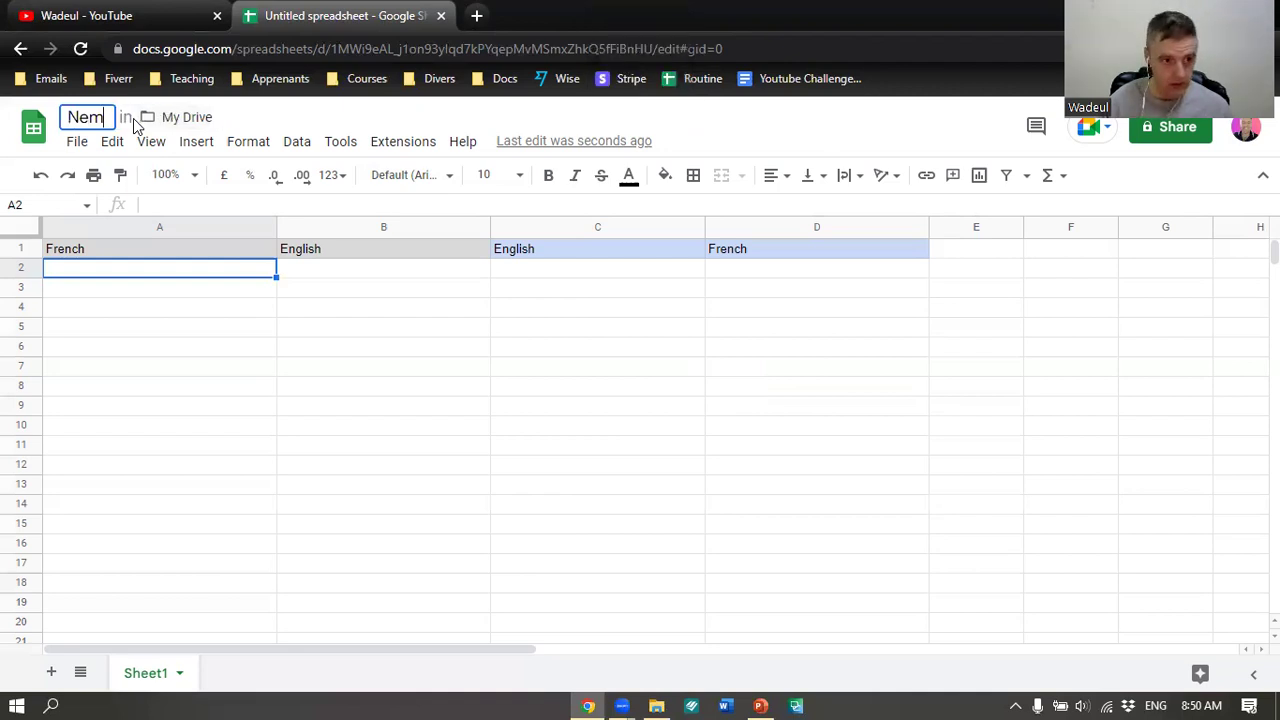
key(BackSpace)
key(BackSpace)
text(ame)
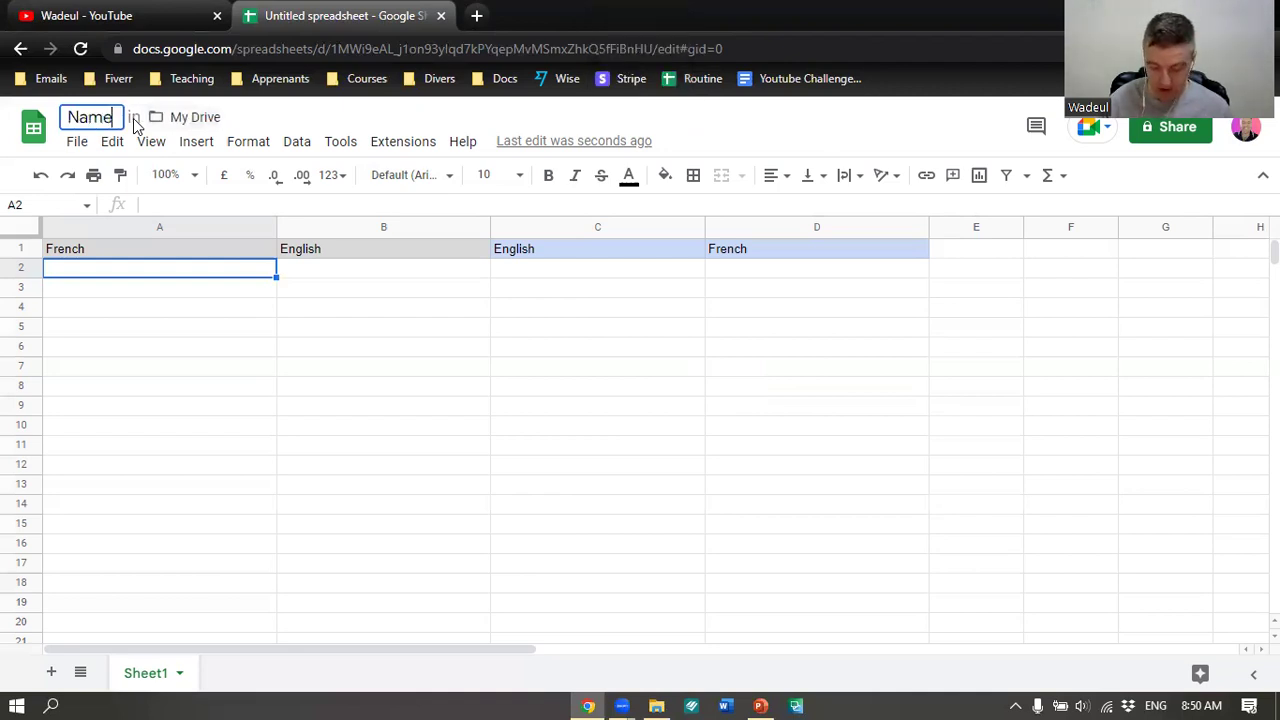
text(_)
key(Caps_Lock)
text(Vocab)
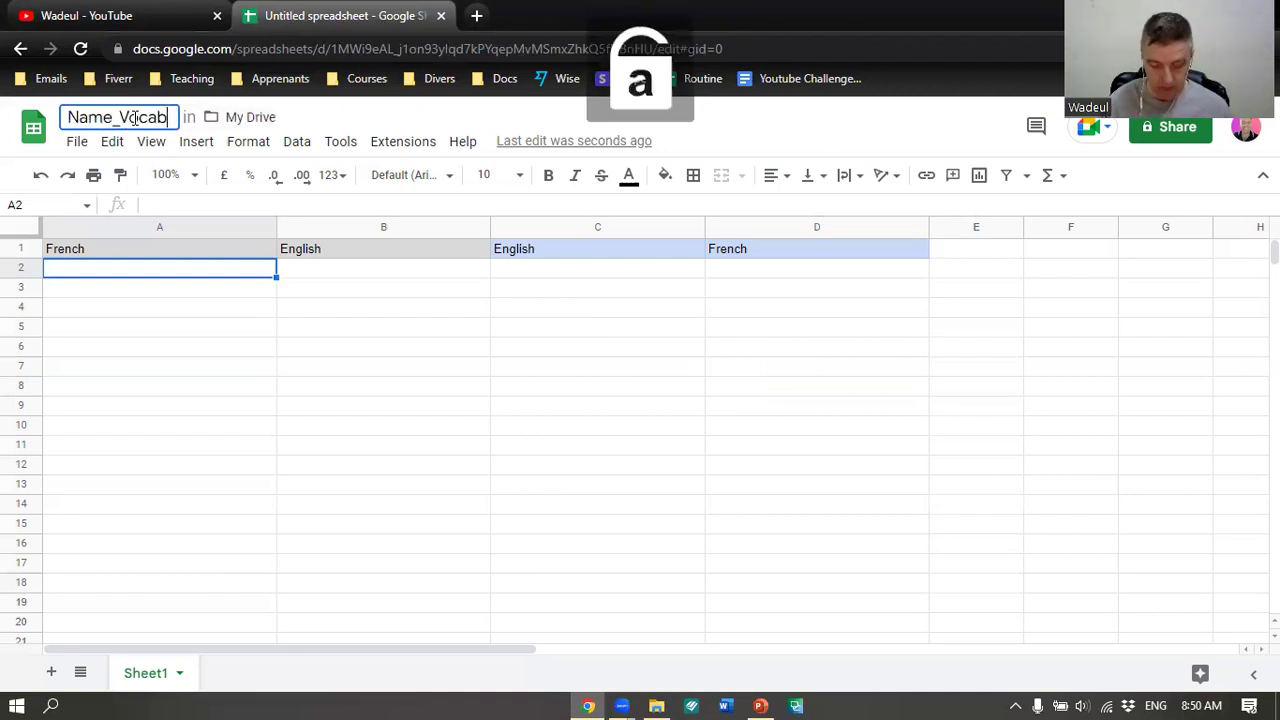
text(ula)
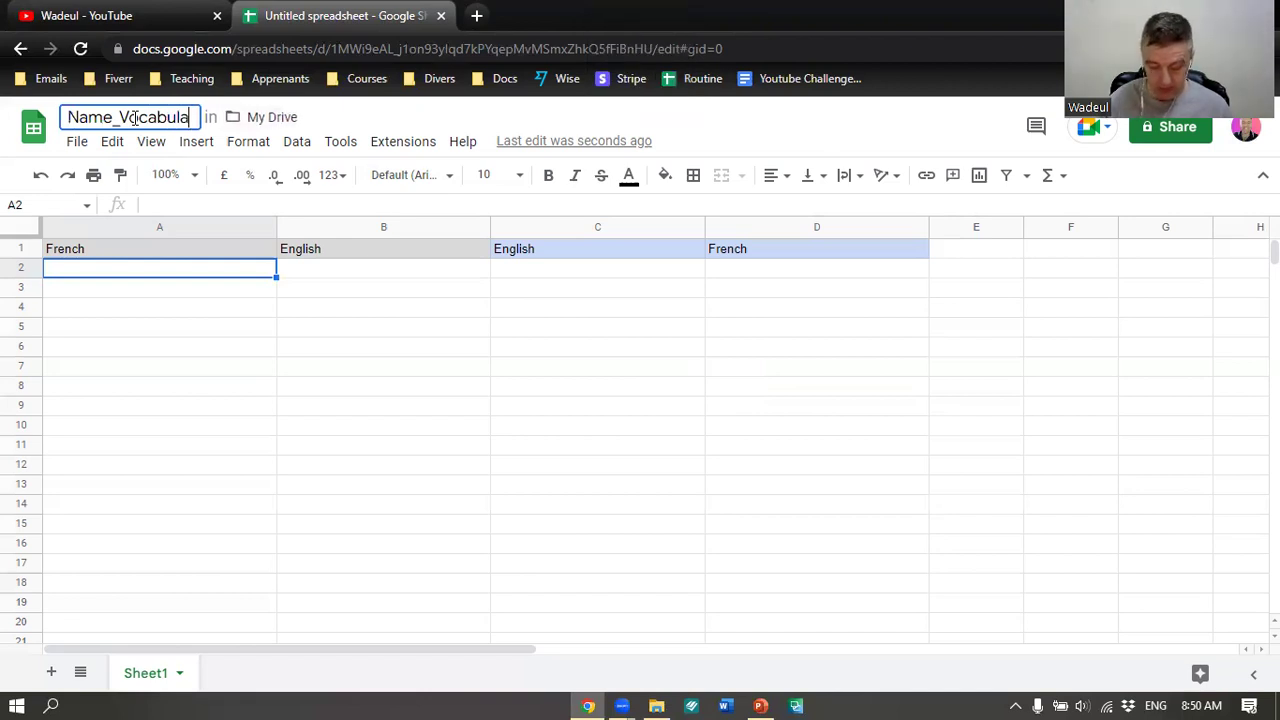
text(ry)
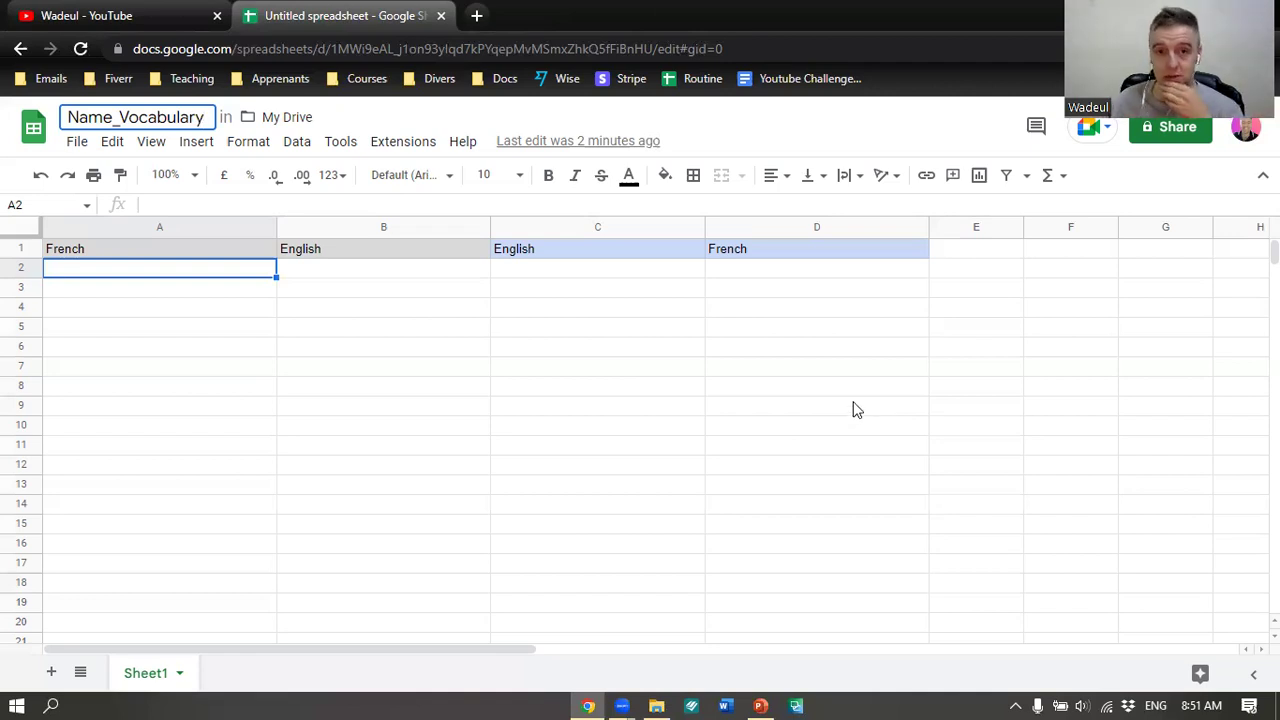
Check the welcome slide in PowerPoint, return to the spreadsheet and enter Bonjour in A2 and Bienvenue in A3.
click(760, 705)
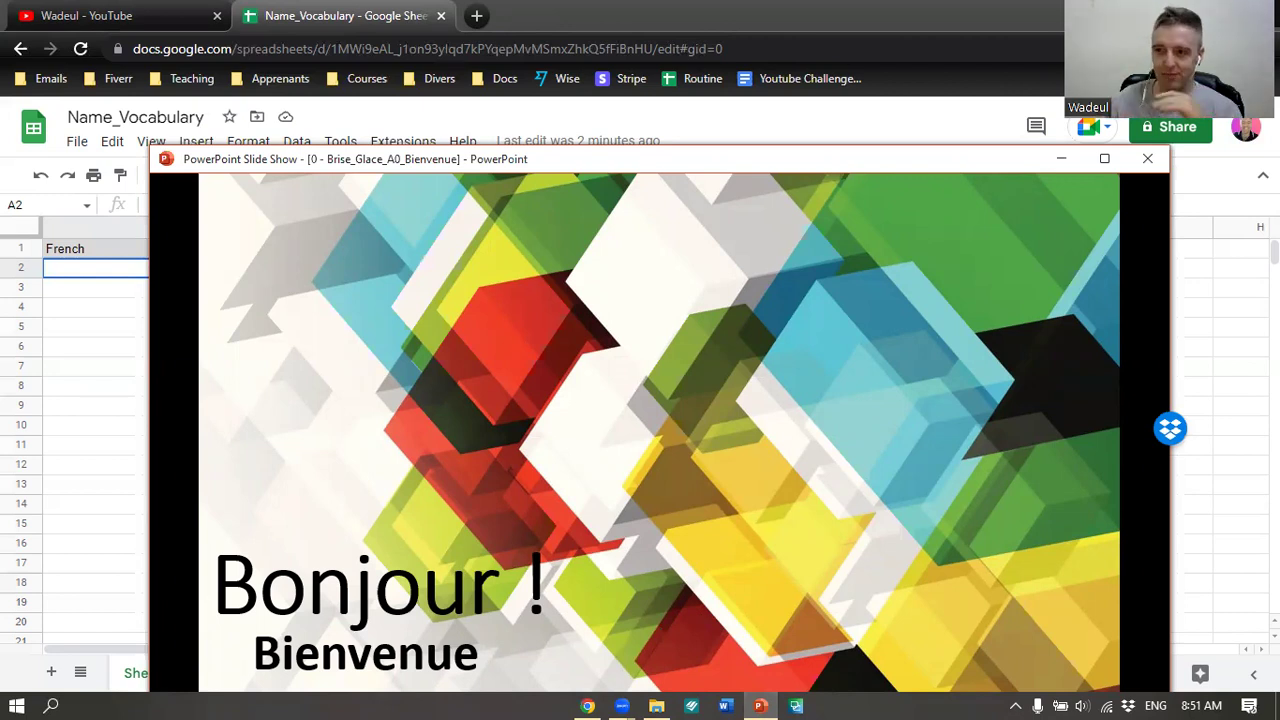
click(103, 345)
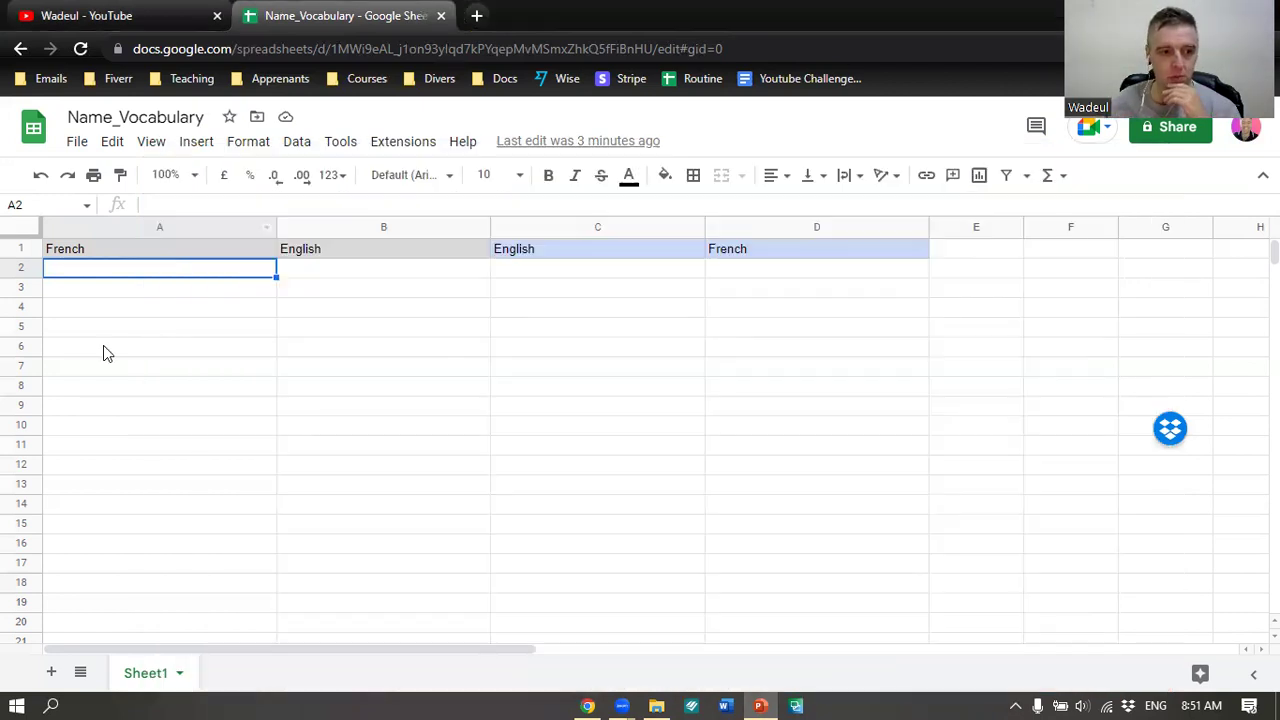
click(128, 270)
double_click(129, 268)
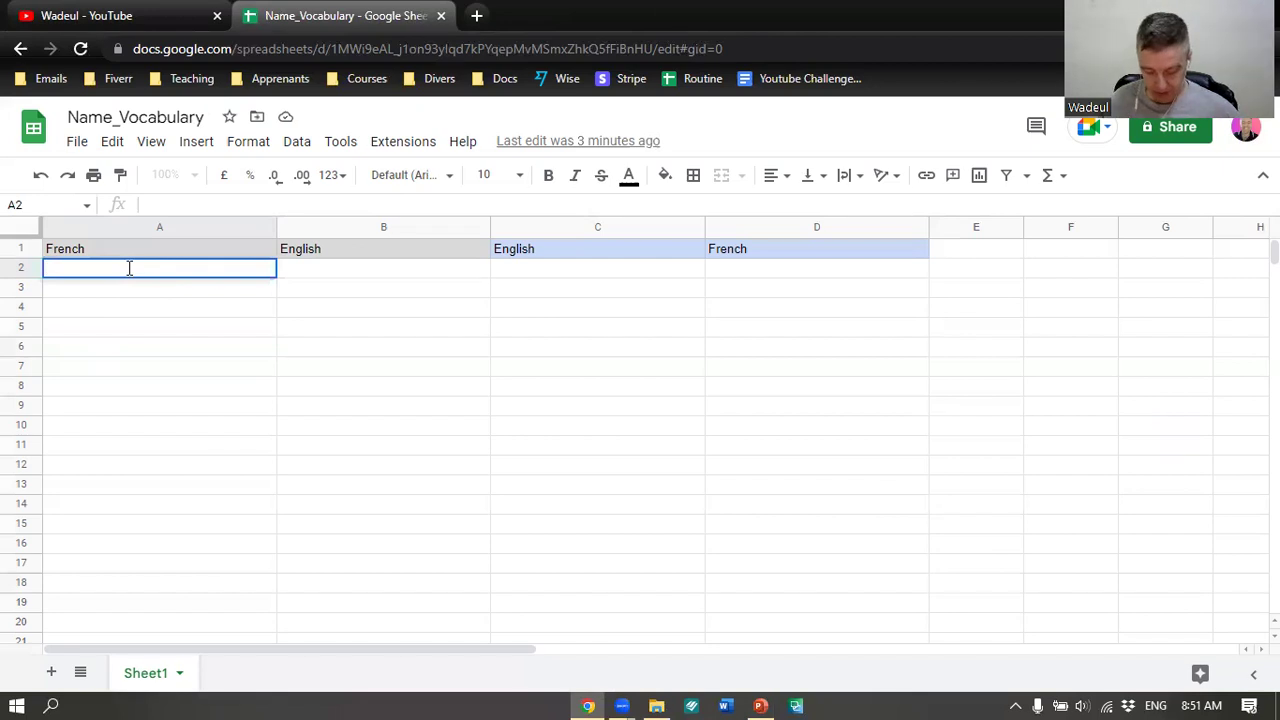
text(Bonjour)
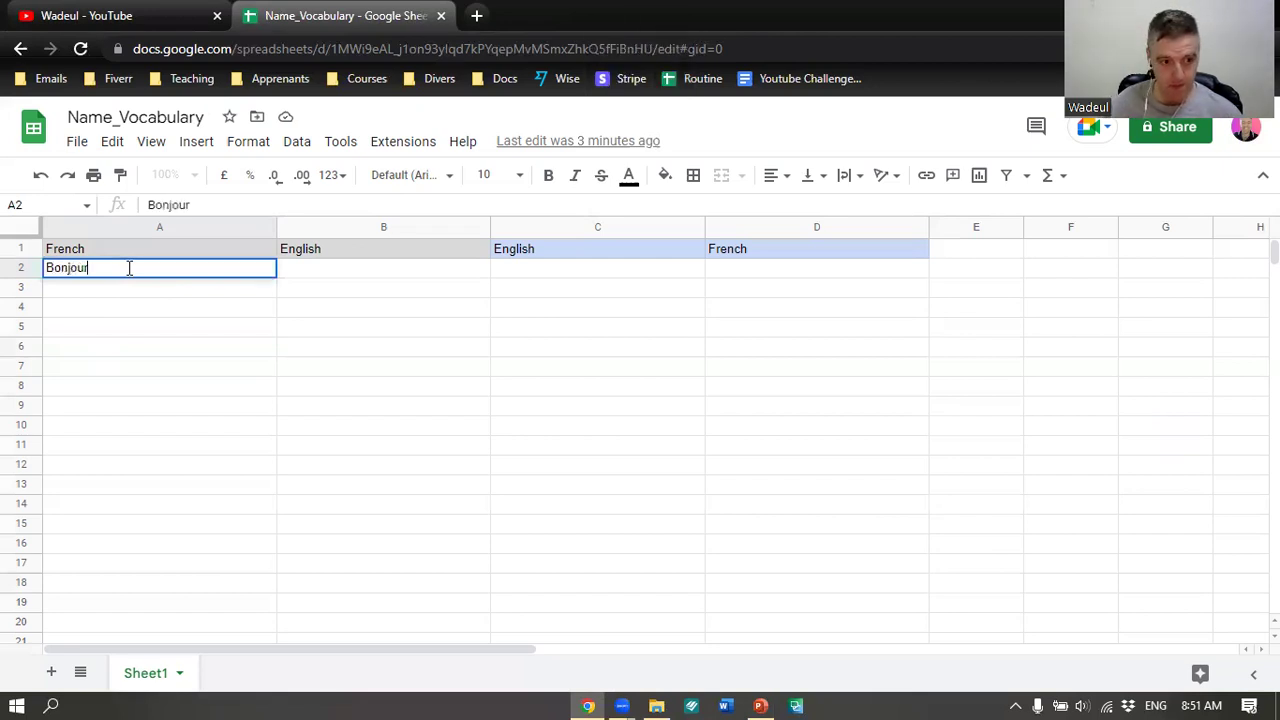
click(154, 285)
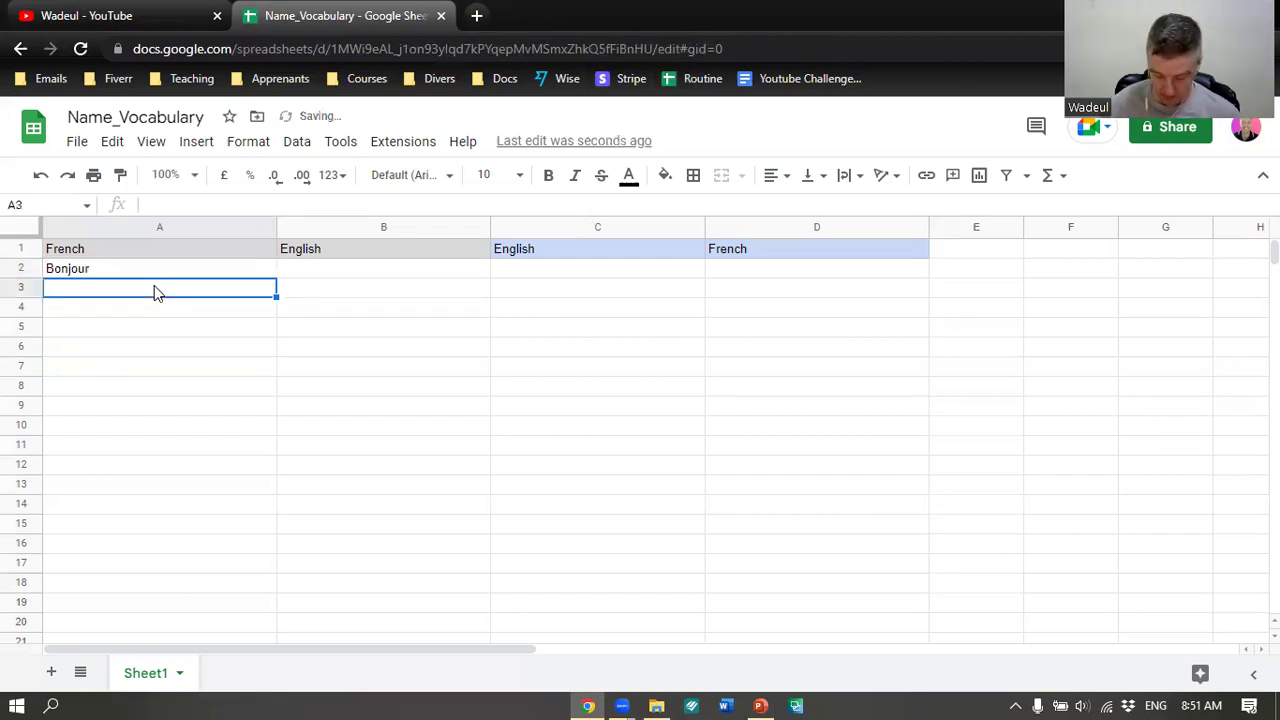
text(Bienvenue)
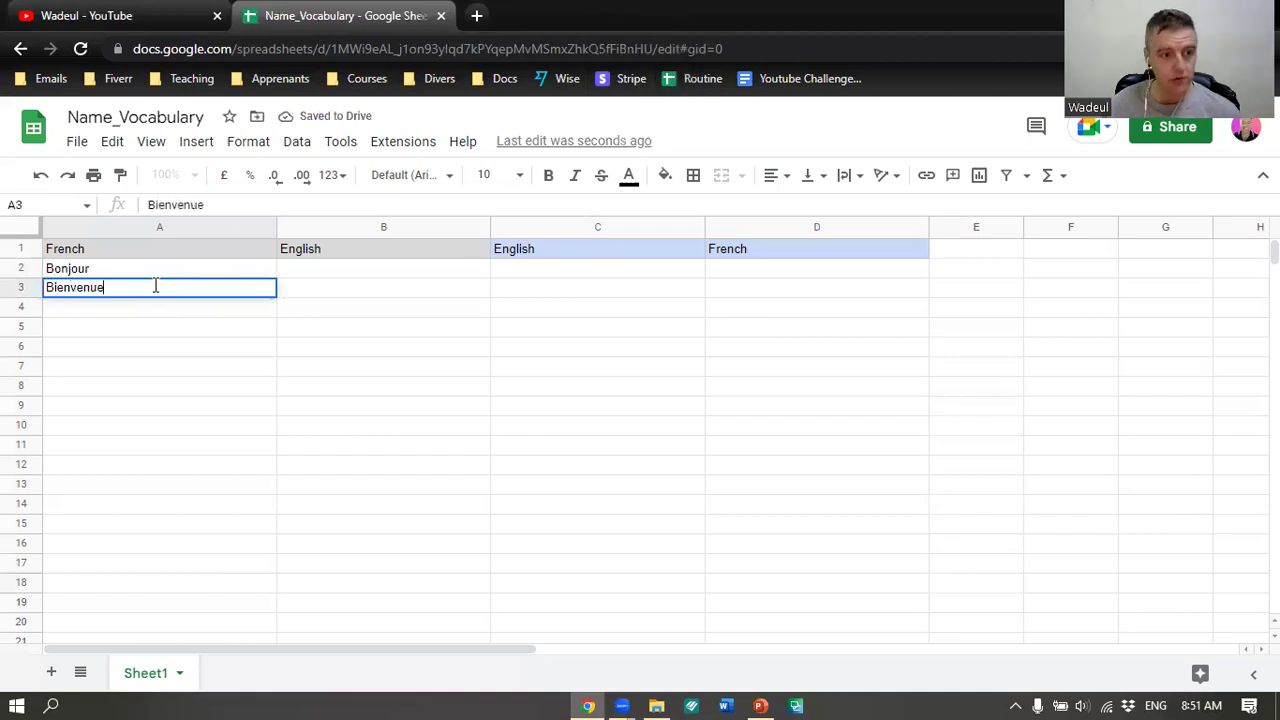
Enter the formula =GOOGLETRANSLATE(A2,"fr","en") in B2 to translate the first French word into English.
click(331, 276)
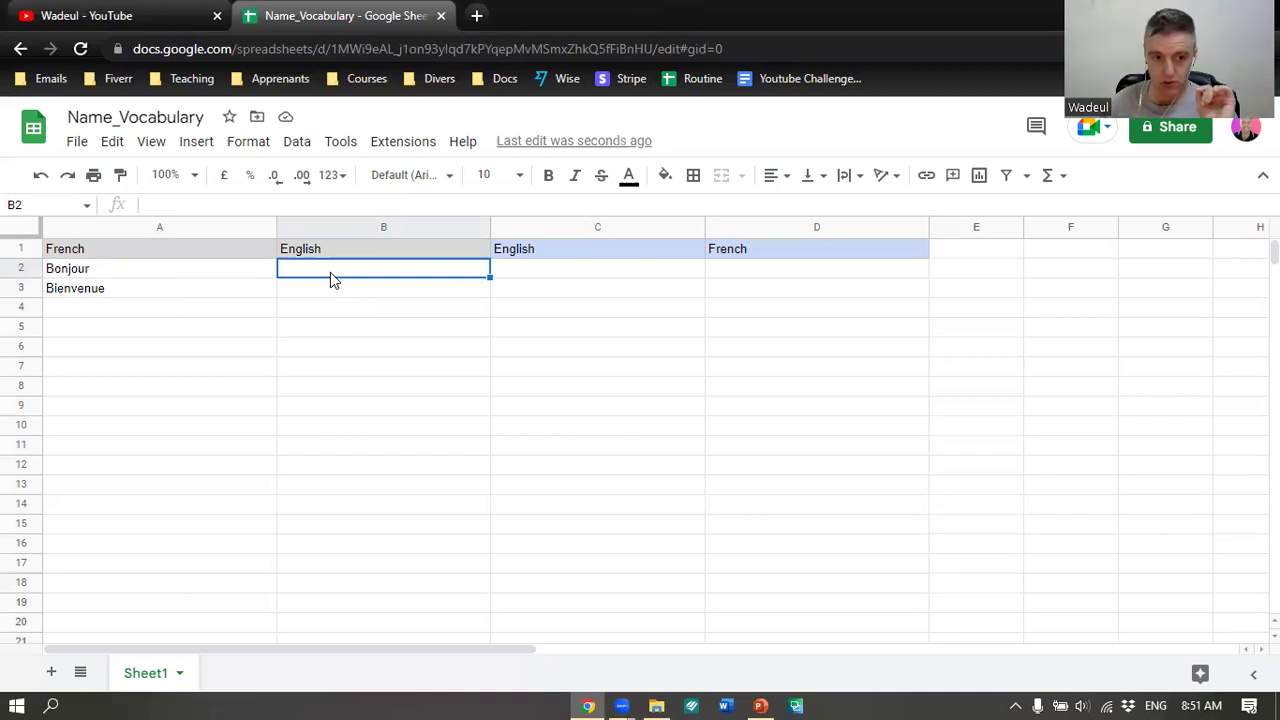
text(=)
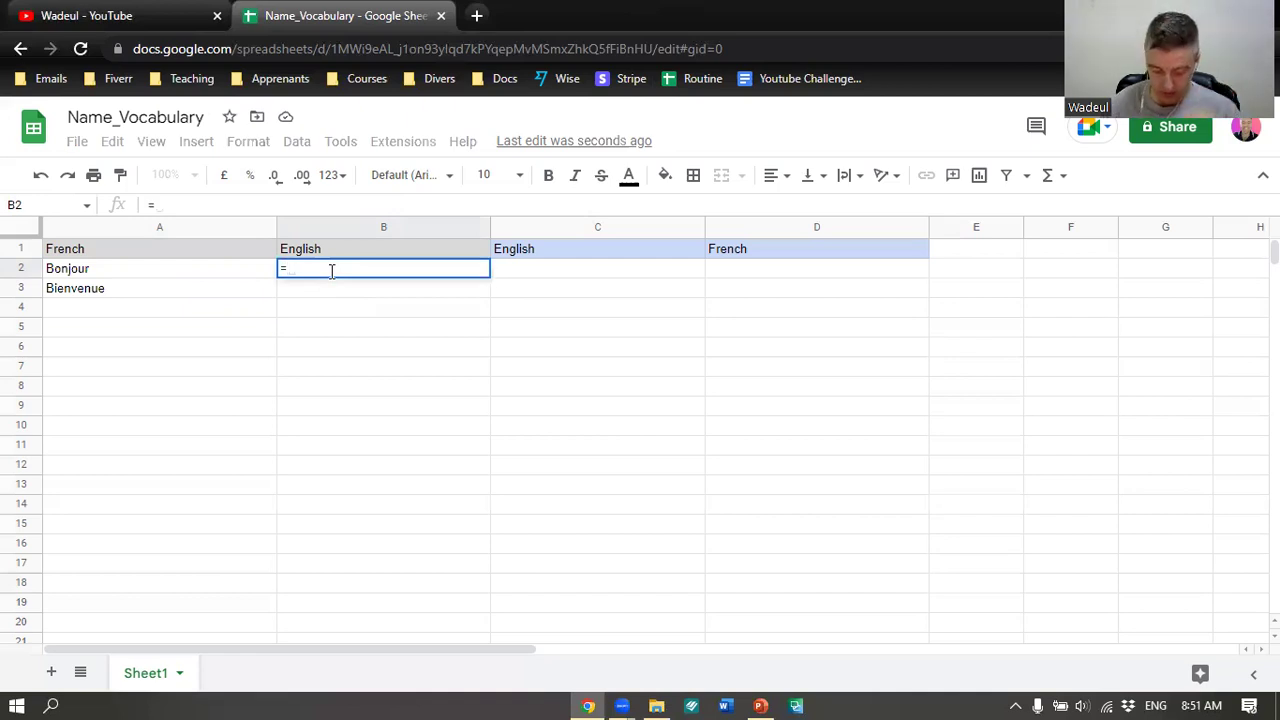
text(go)
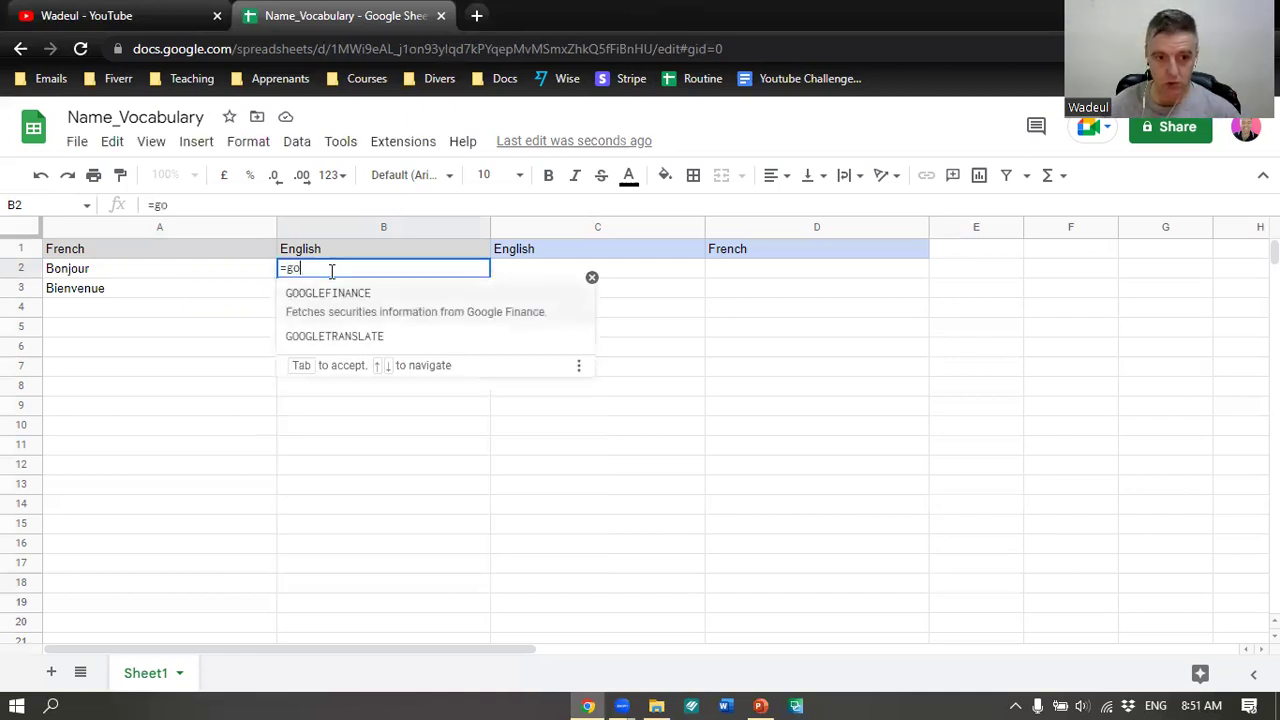
click(372, 342)
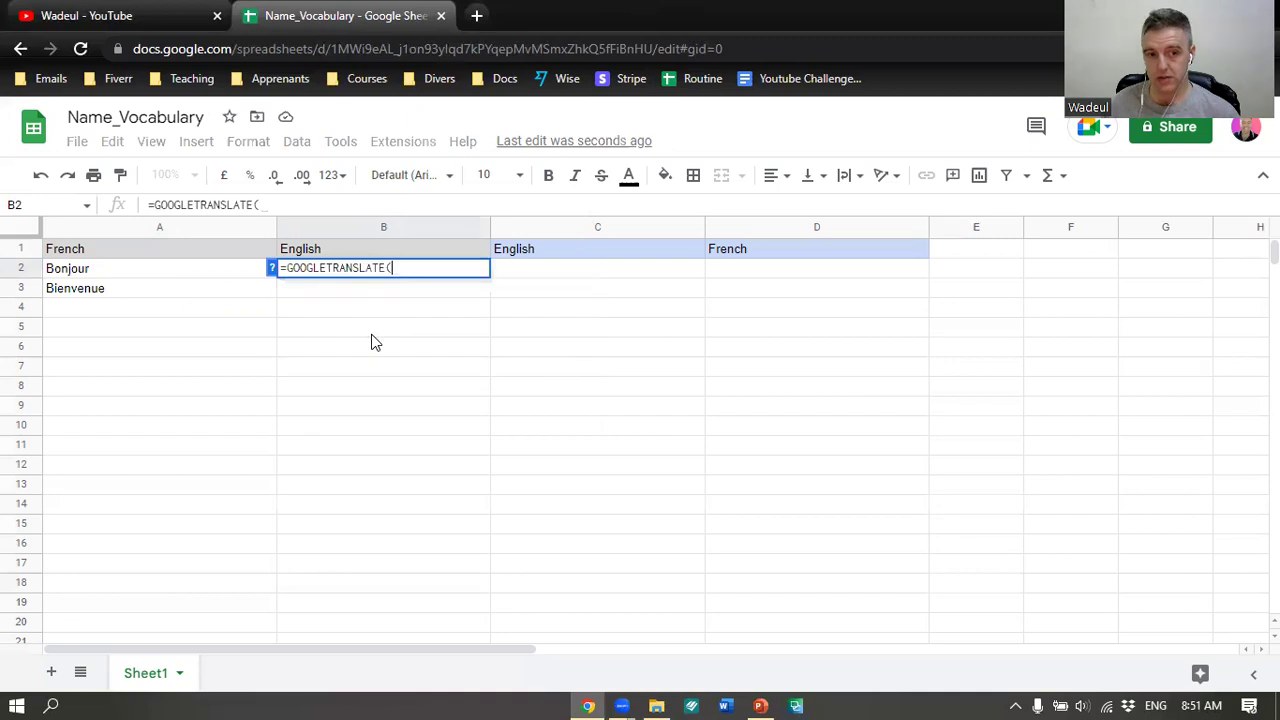
click(205, 273)
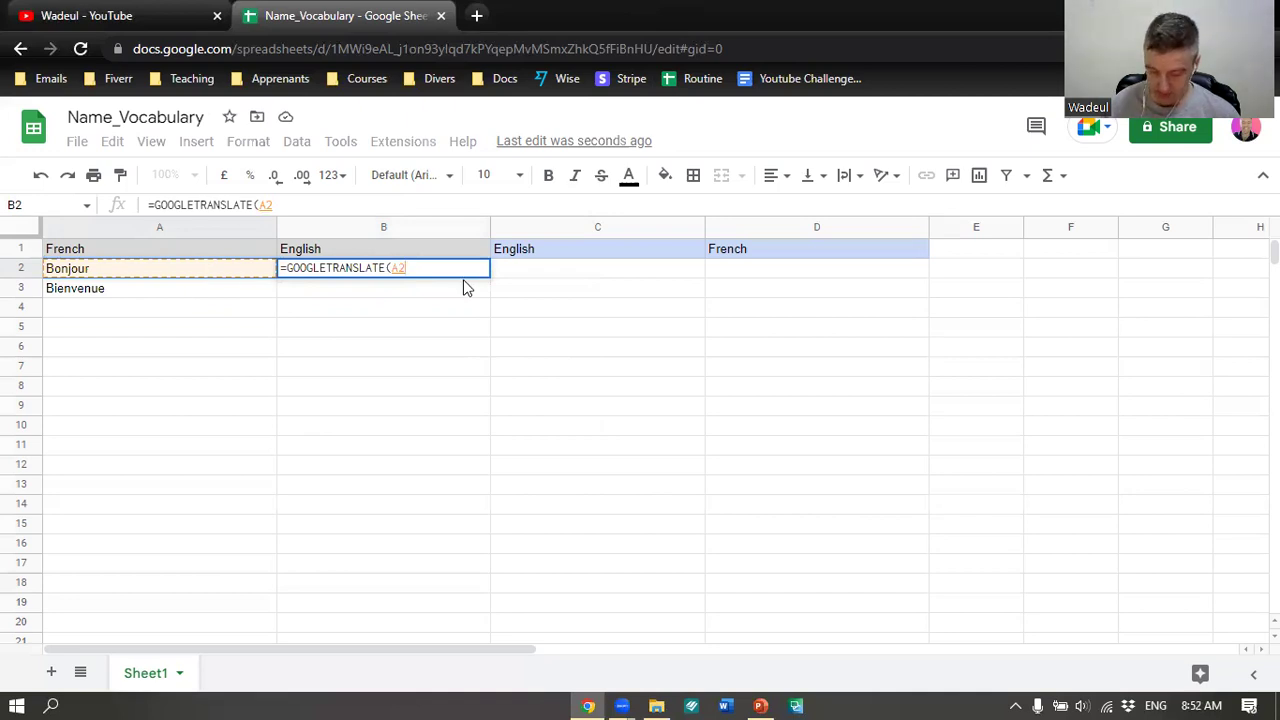
text(, )
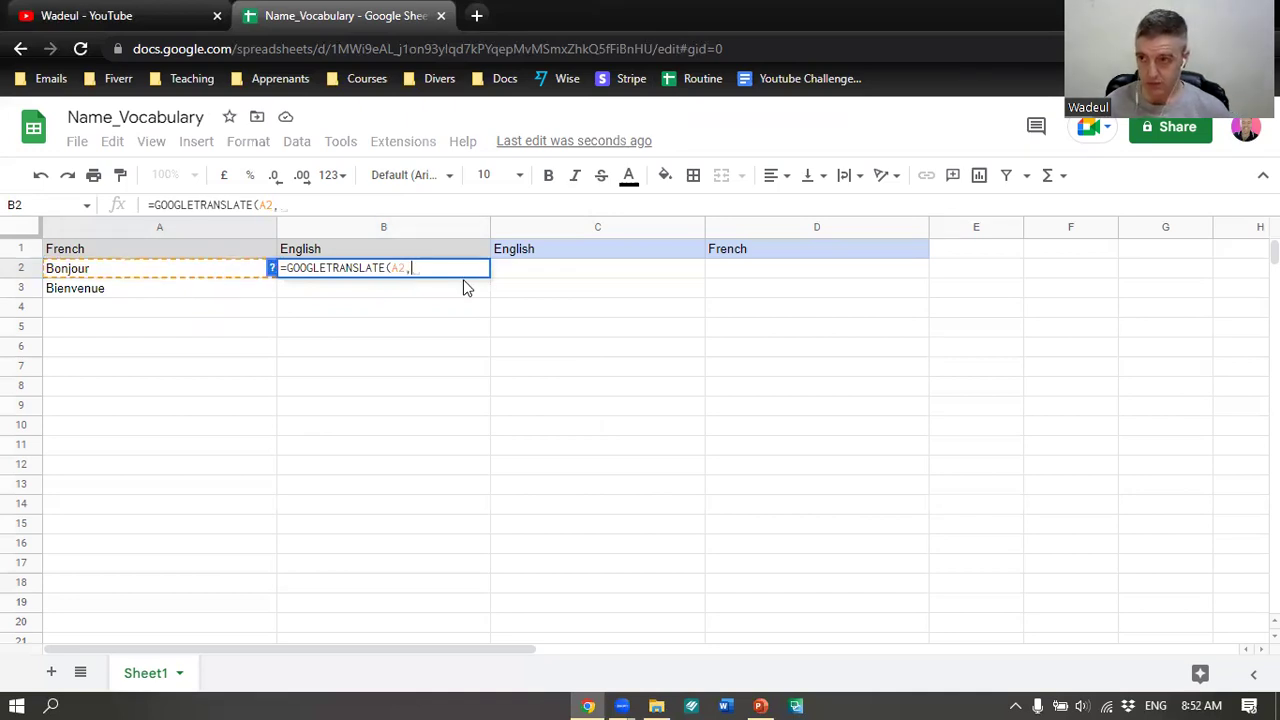
text(")
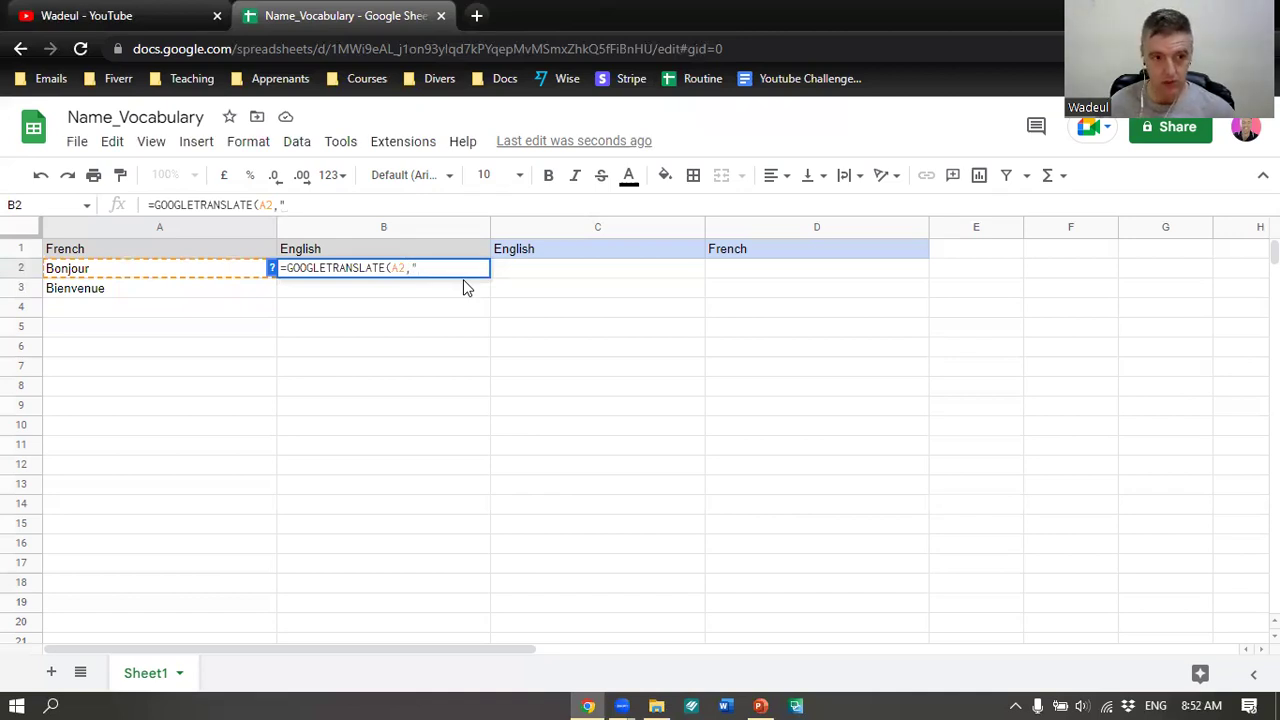
text(fr)
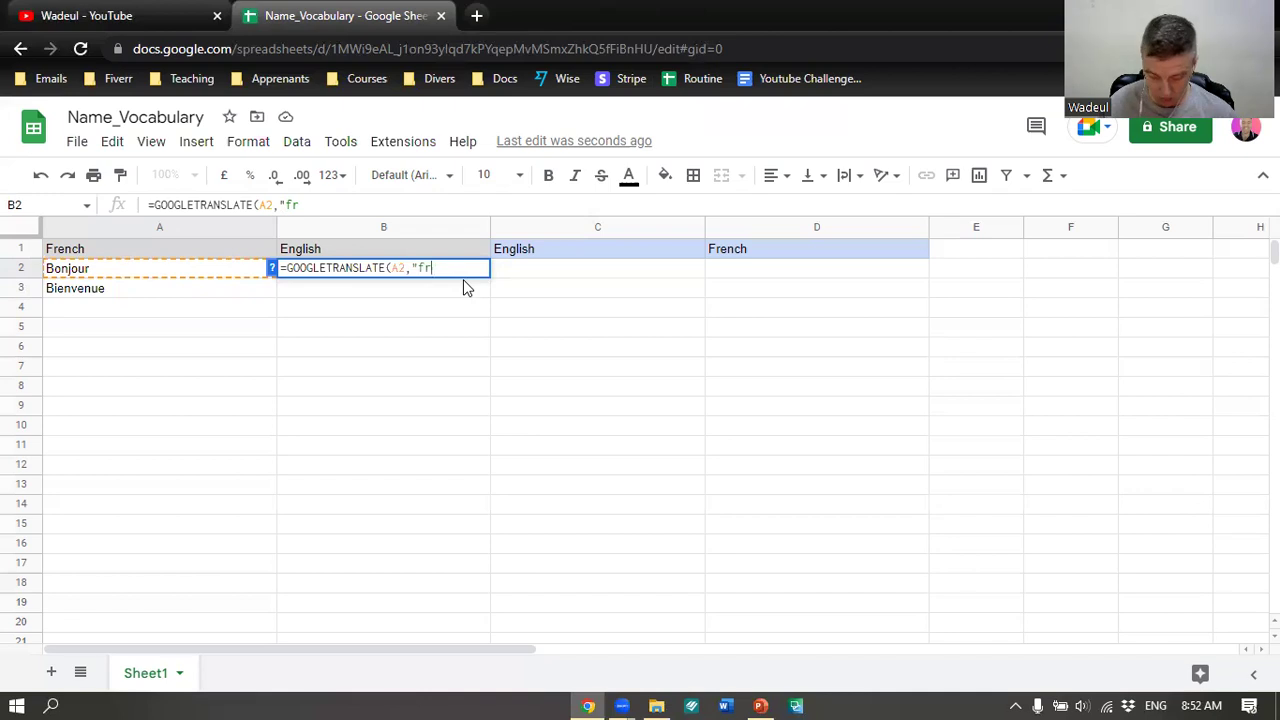
text(",)
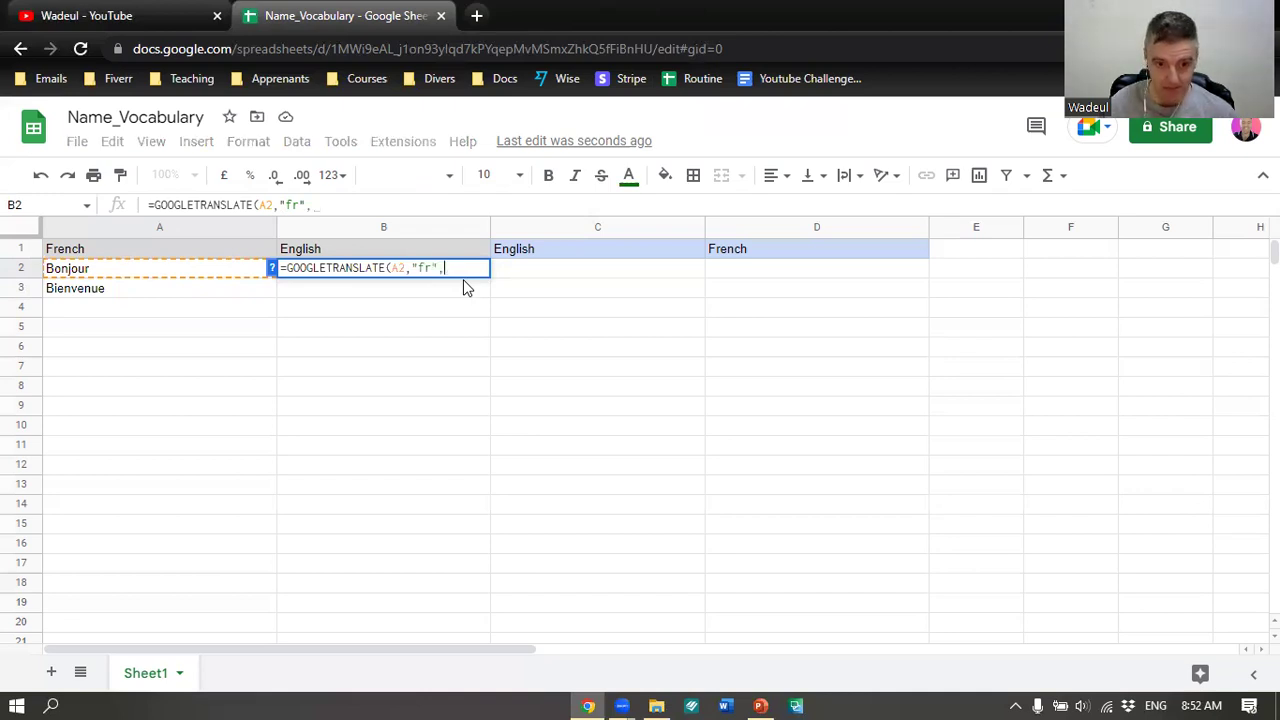
text("en)
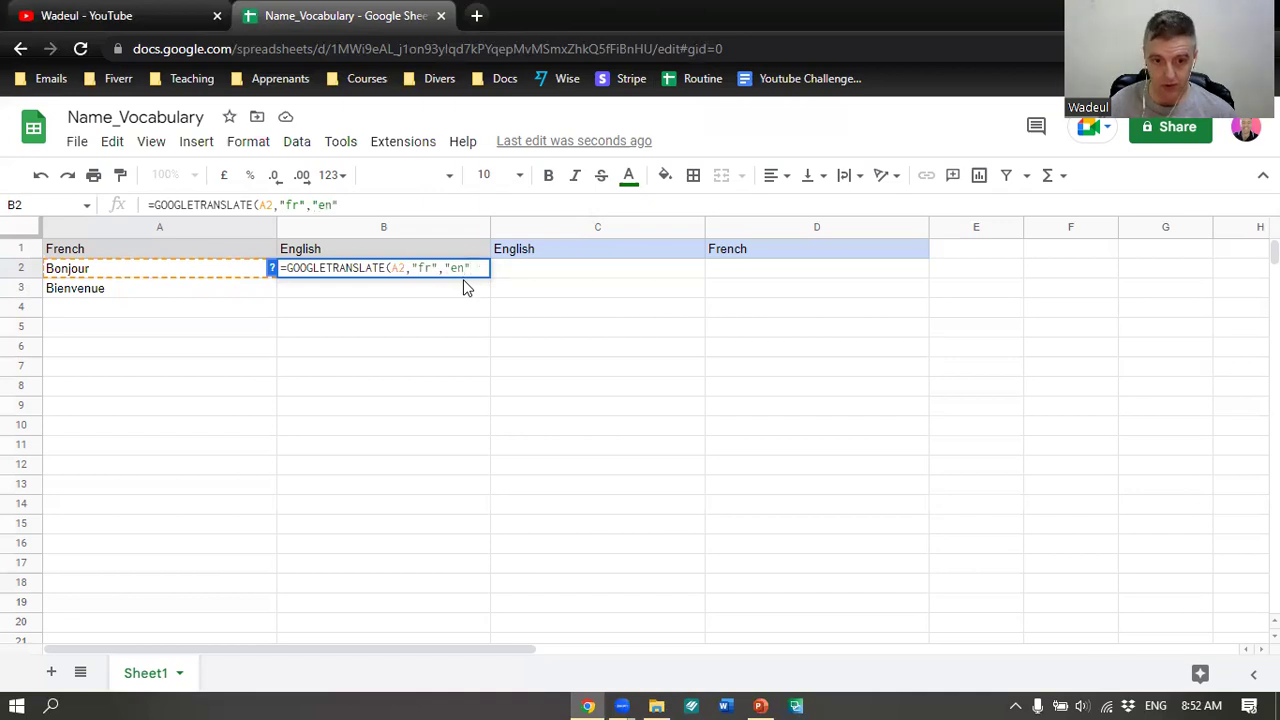
text("))
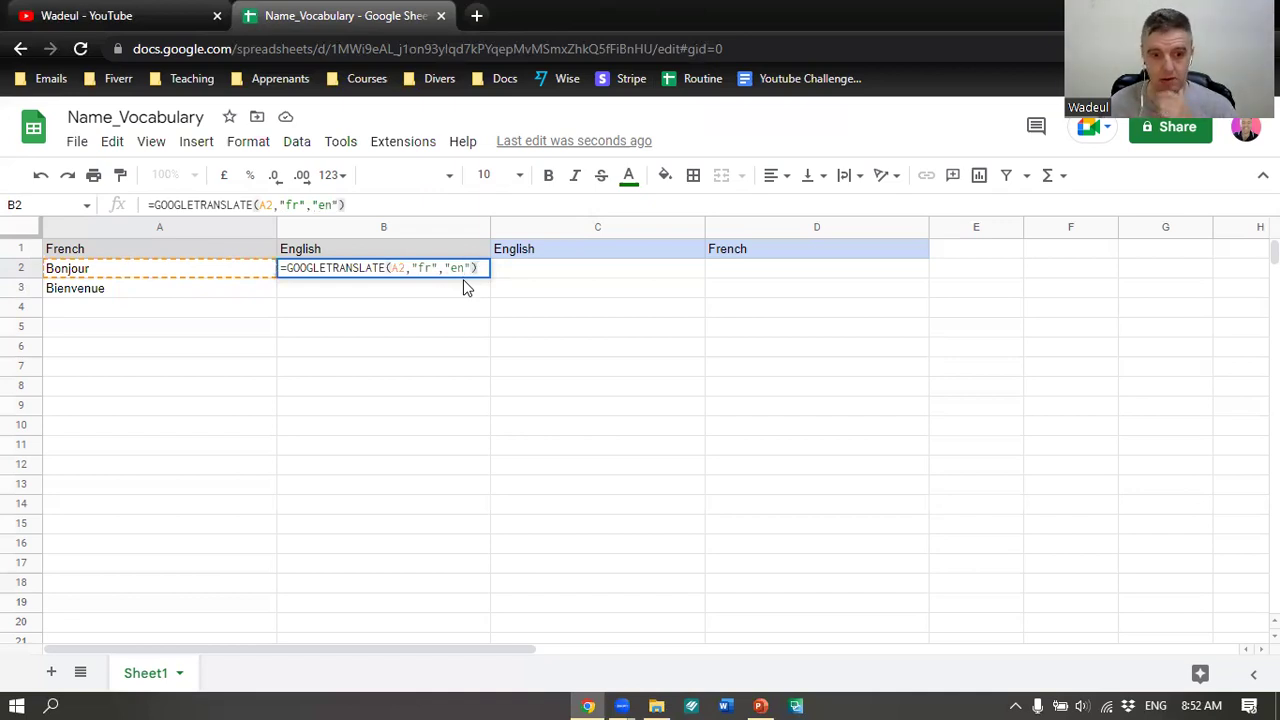
key(Return)
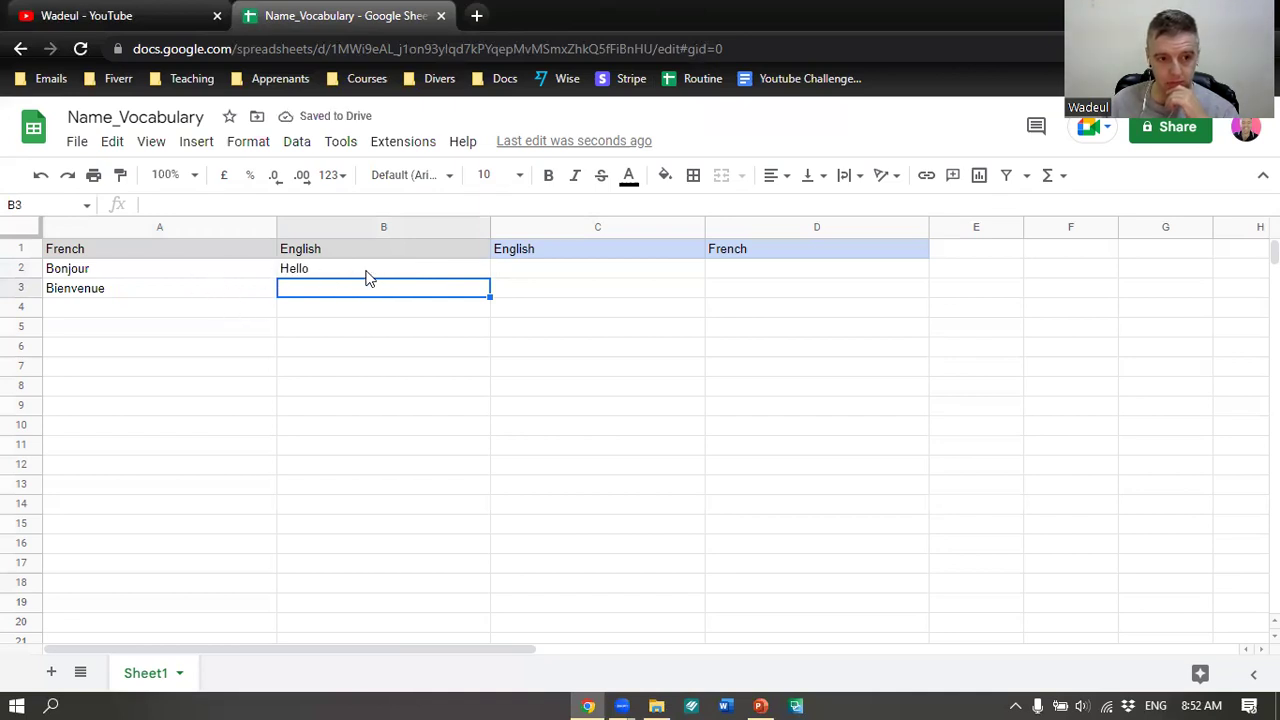
Fill the translation formula from B2 down through B16.
click(405, 270)
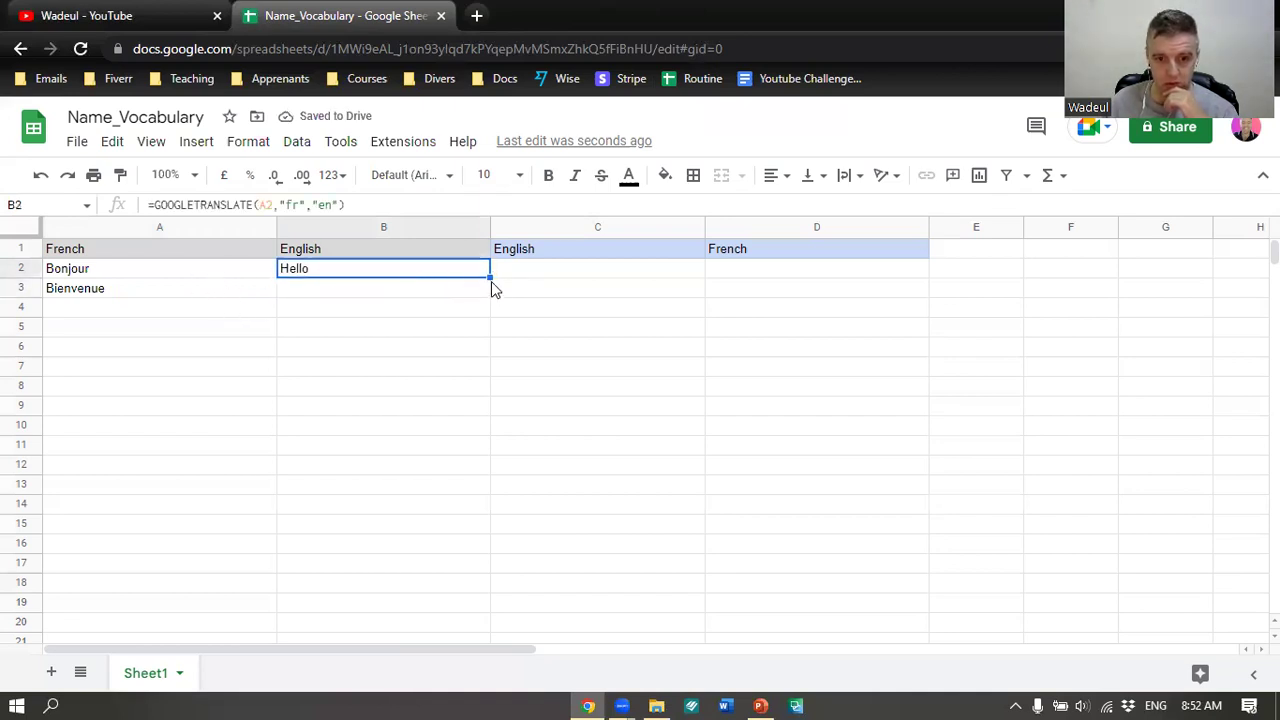
drag(491, 276, 474, 527)
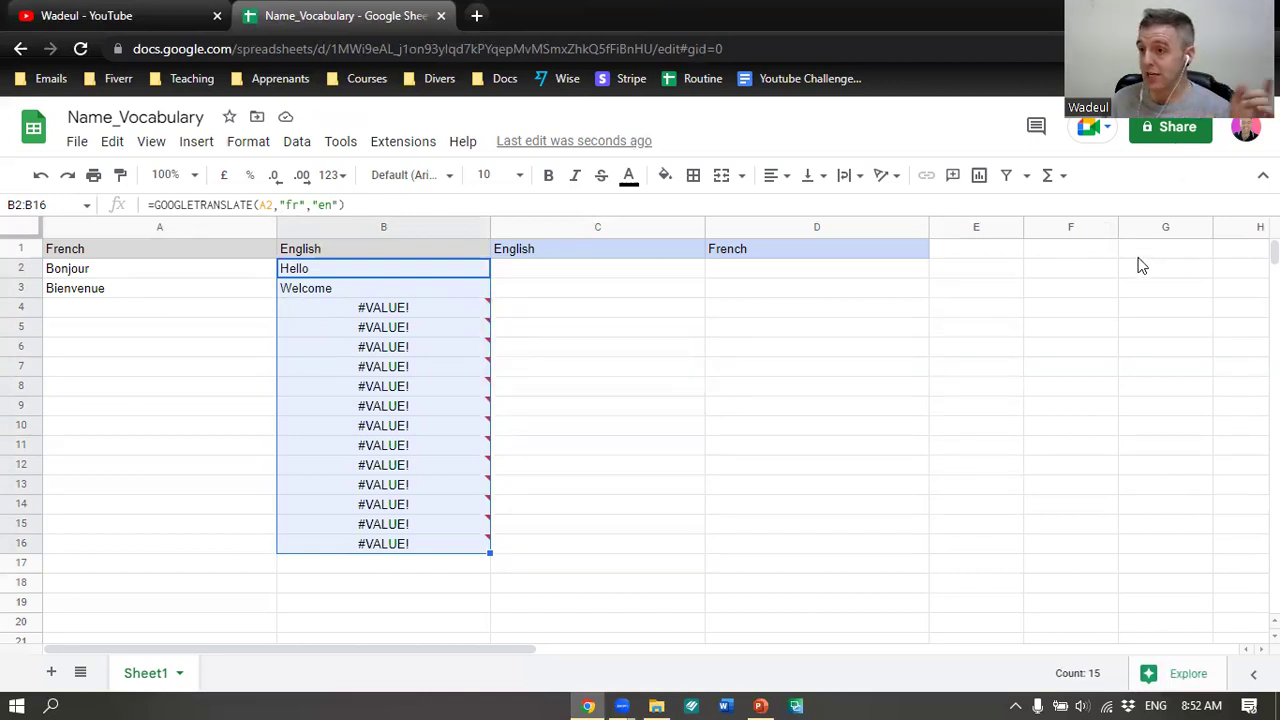
Enter the phrase "Can you repeat, please?" in C2 under the second English heading.
click(549, 273)
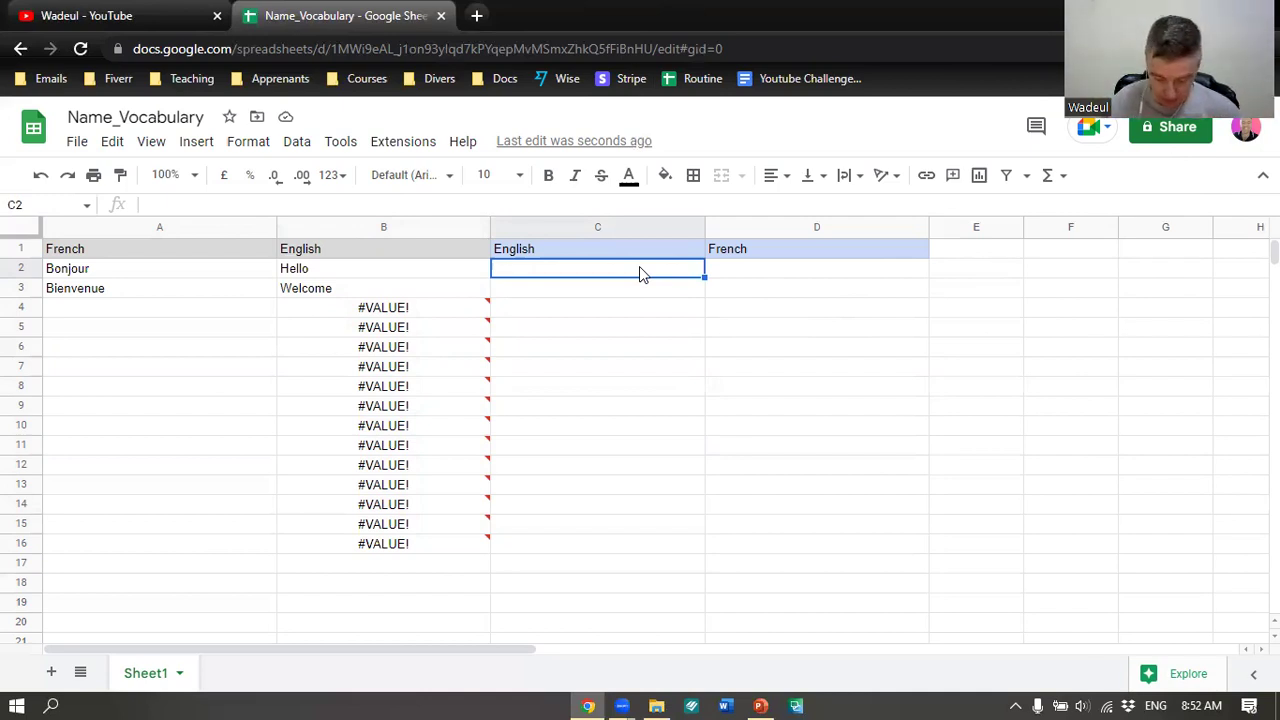
text(C)
key(Caps_Lock)
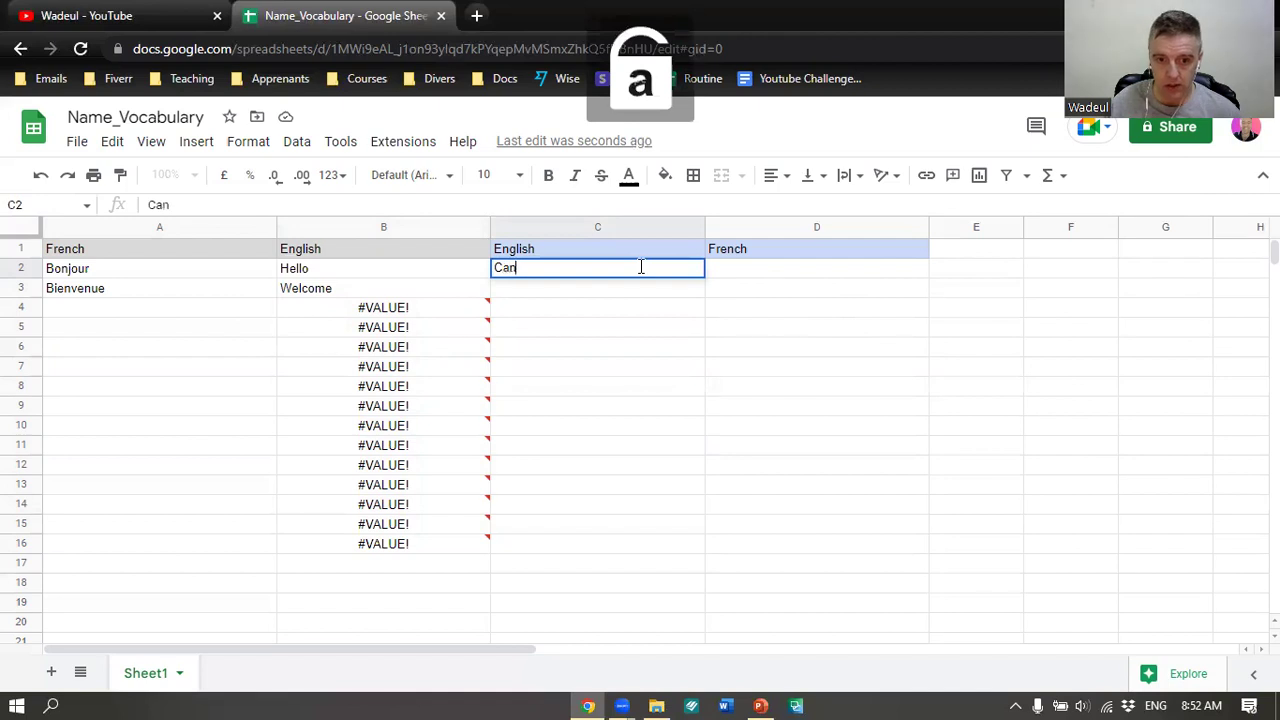
text(you re)
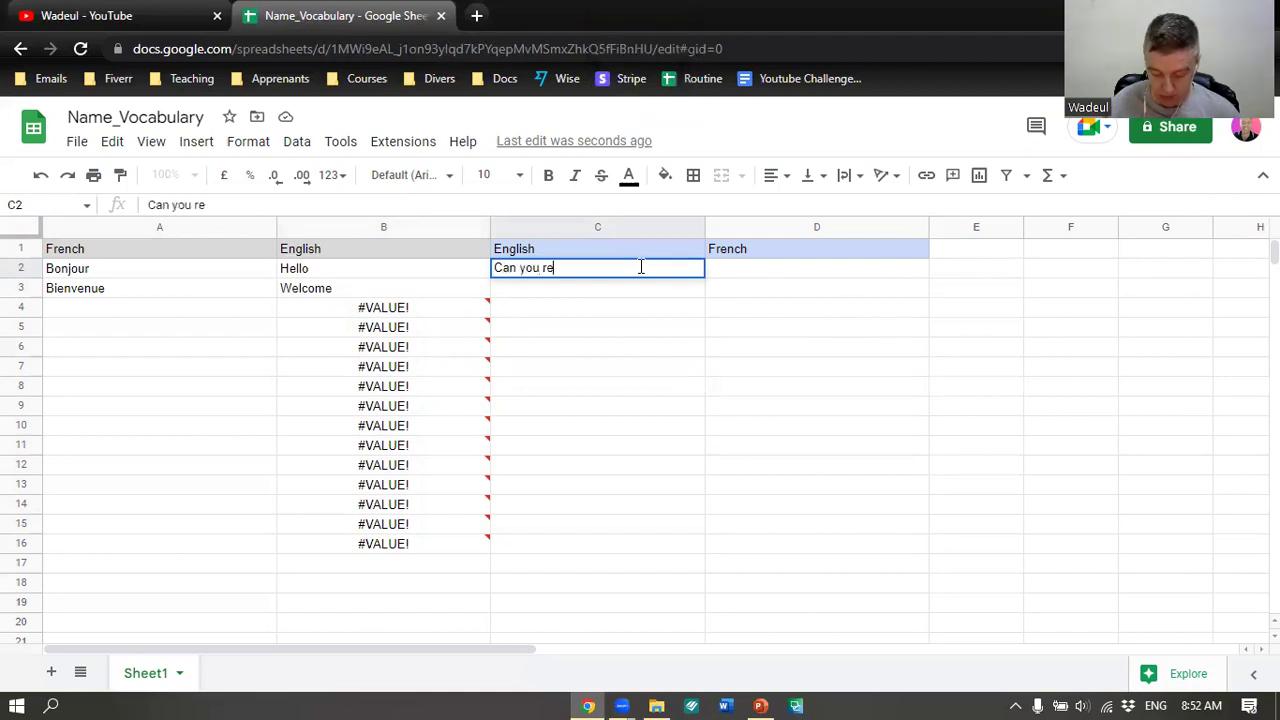
text(peat)
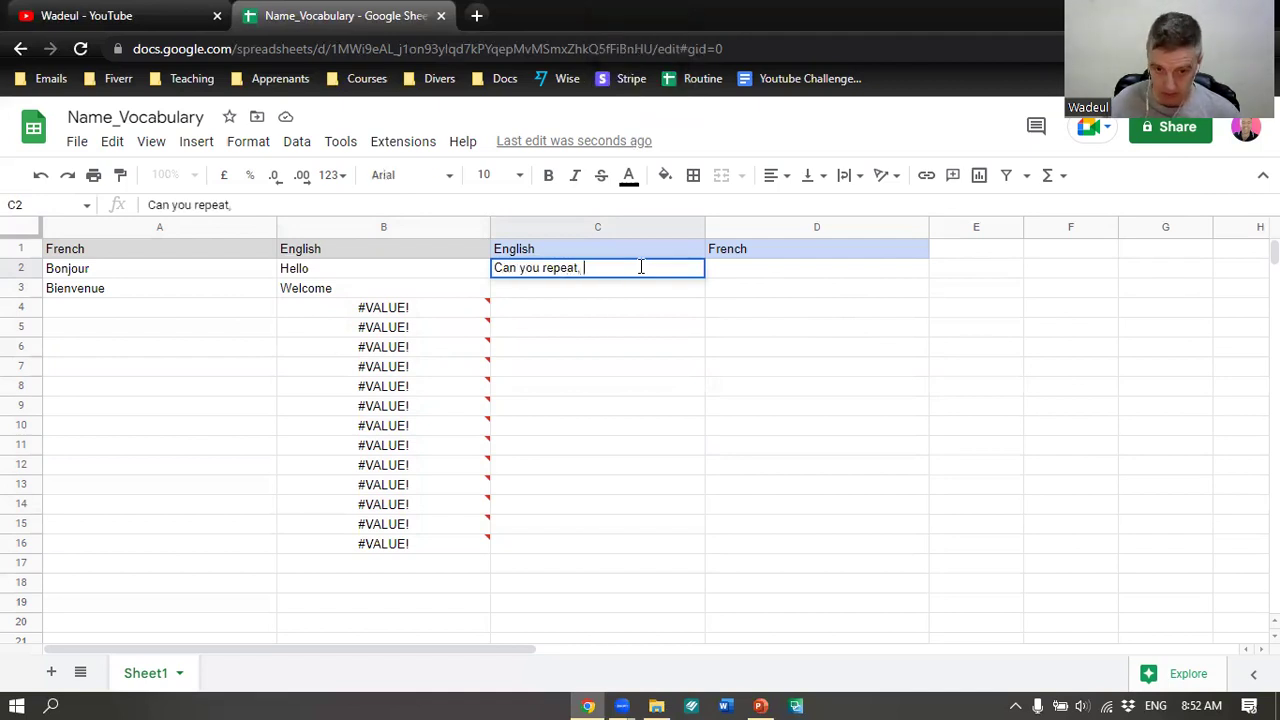
key(BackSpace)
text(, please)
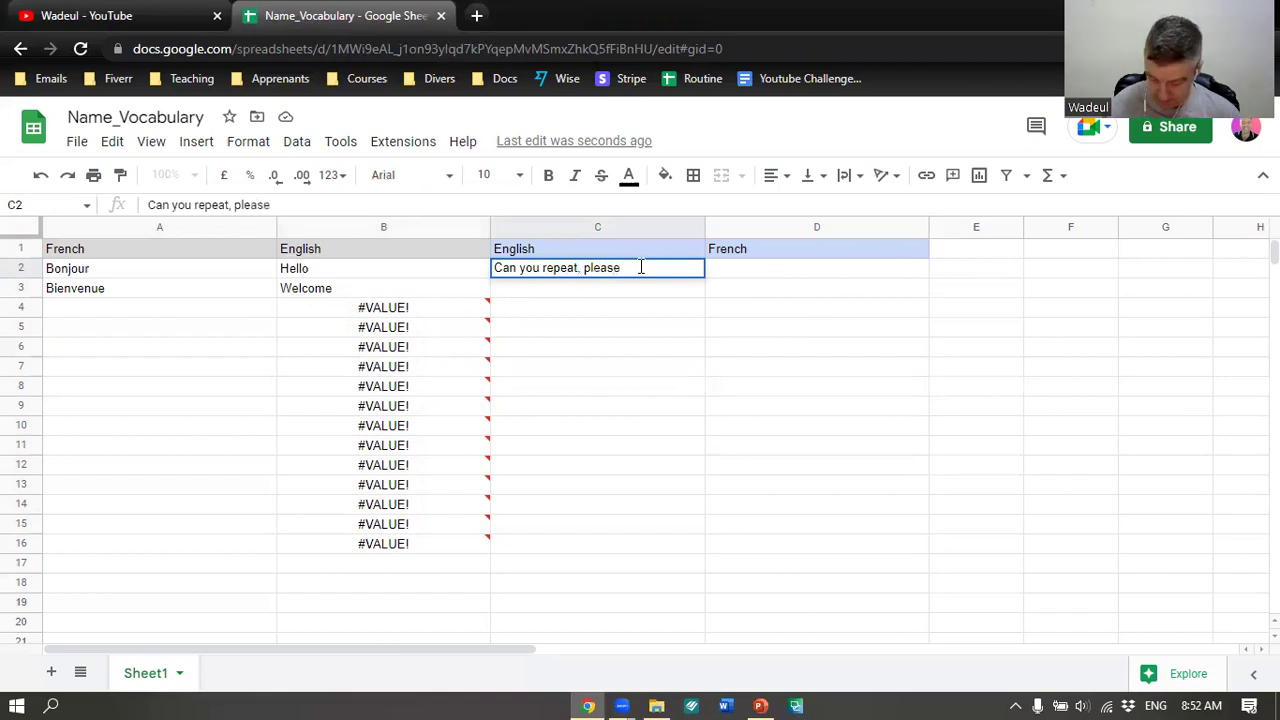
text(?)
Enter the formula =GOOGLETRANSLATE(C2,"en","fr") in D2 to translate the English phrase into French.
click(742, 266)
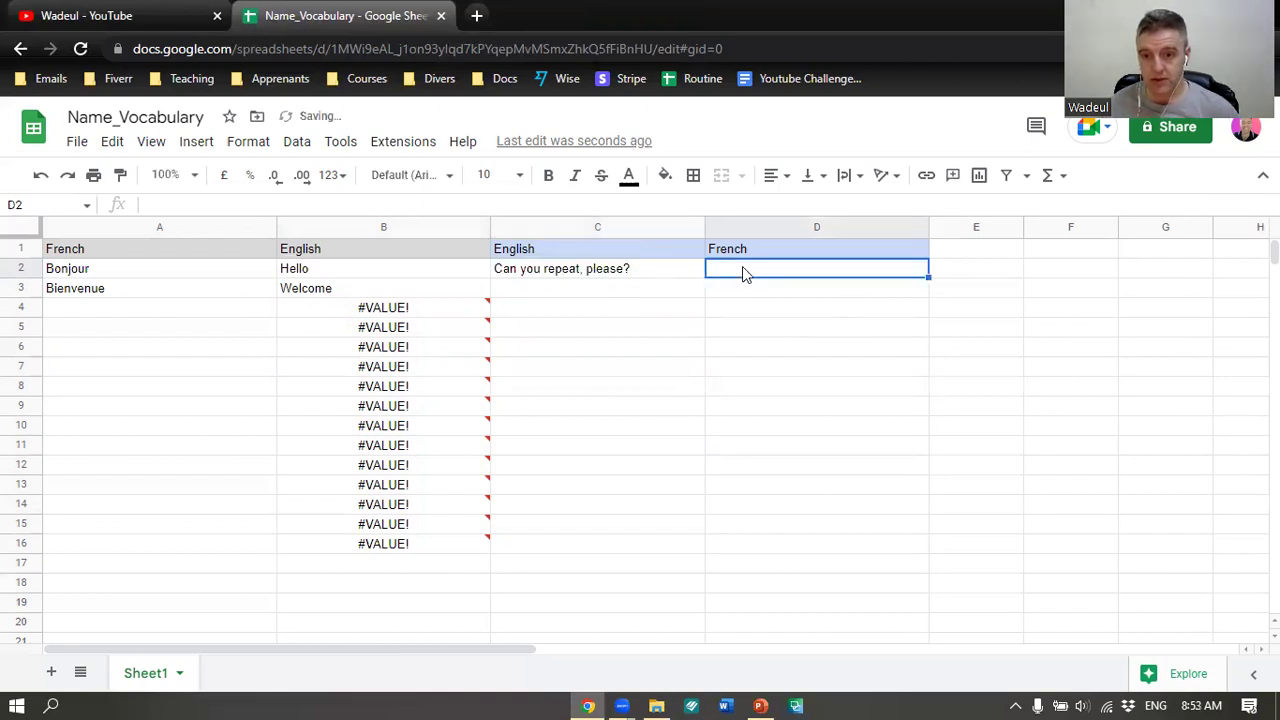
text(=)
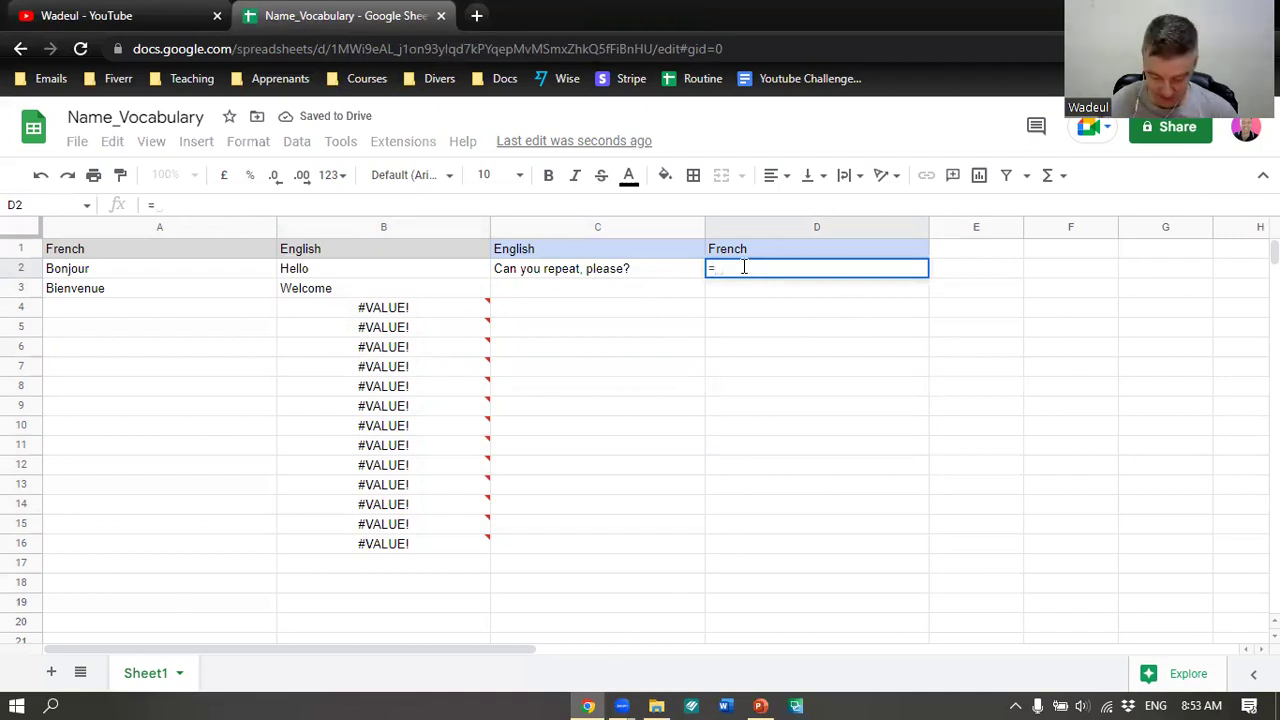
text(goo)
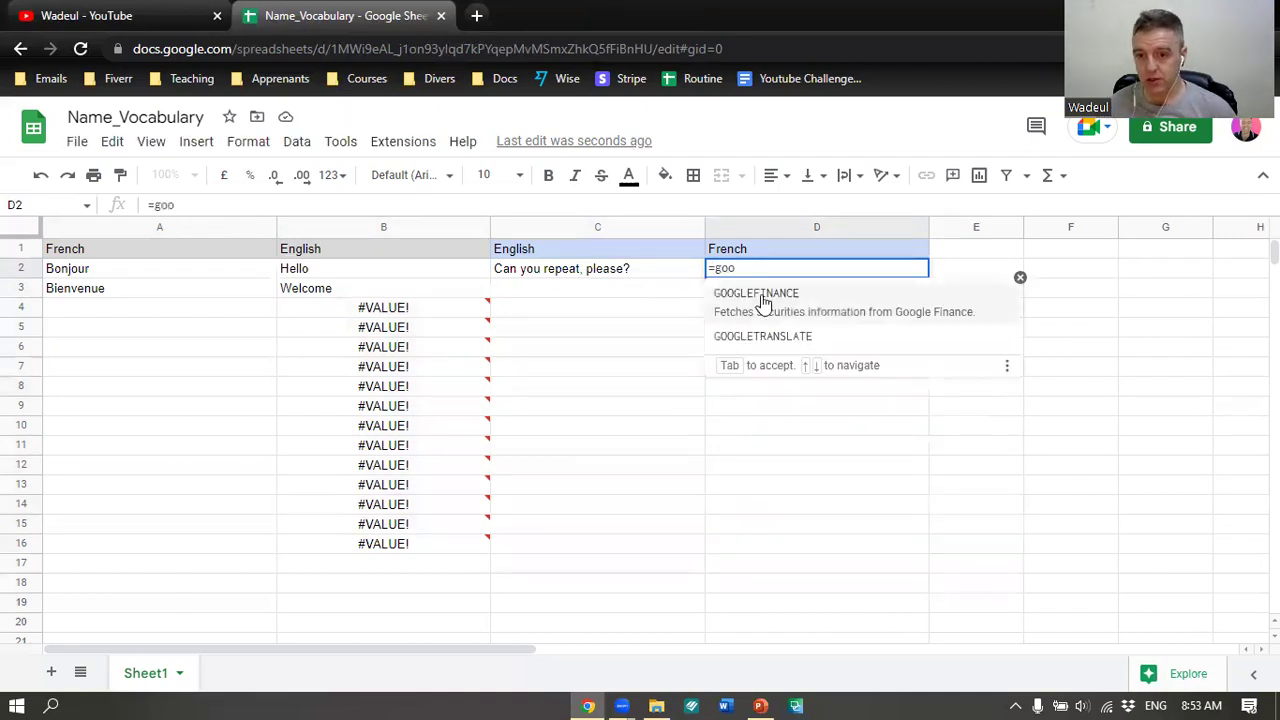
click(784, 338)
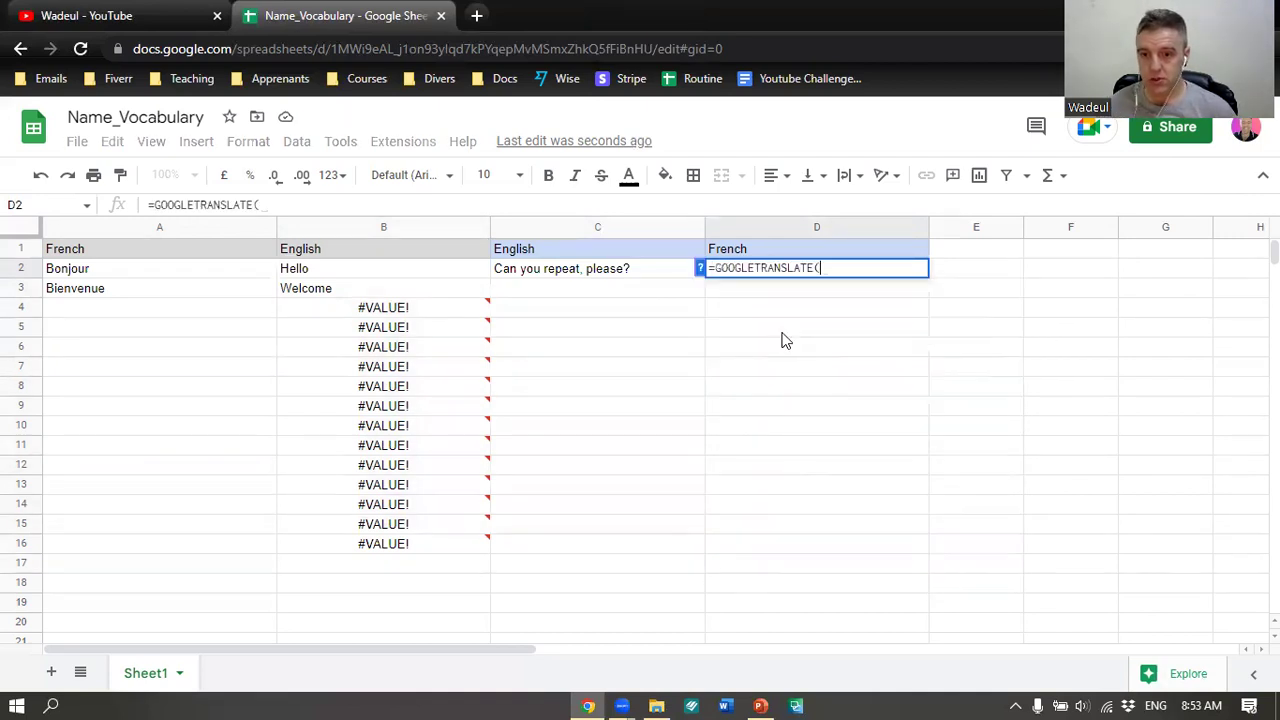
click(650, 276)
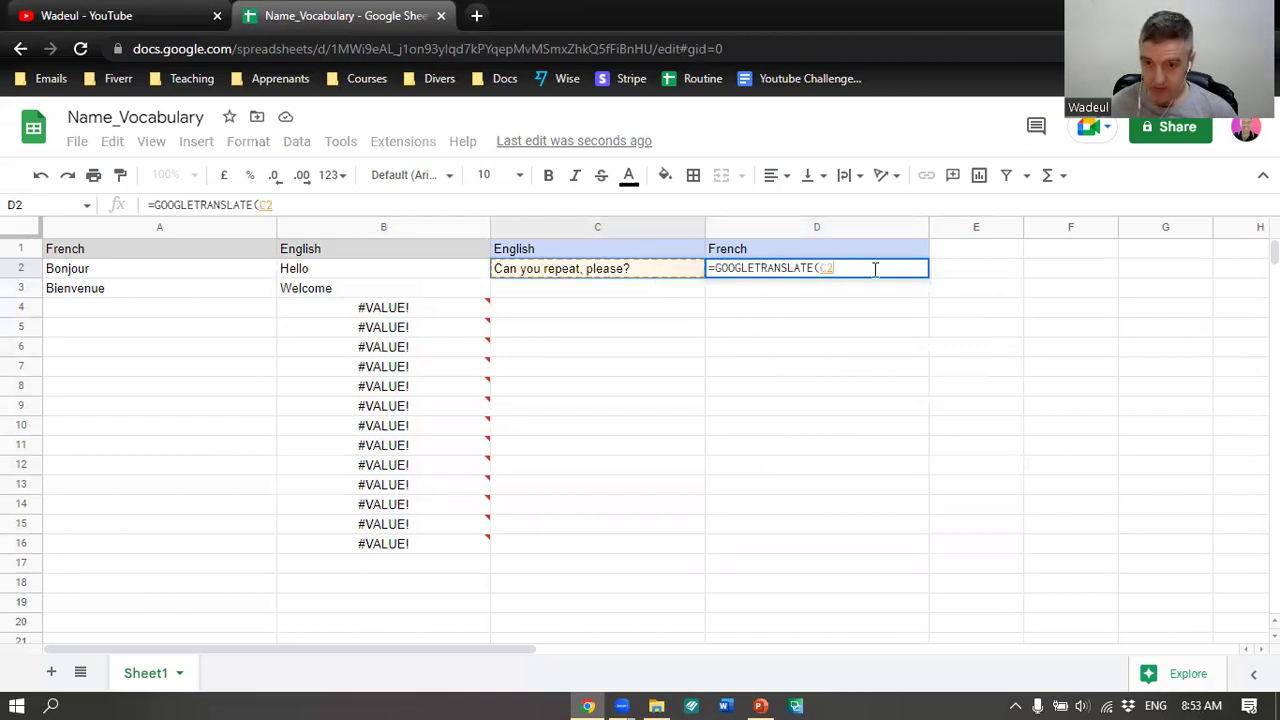
text(, )
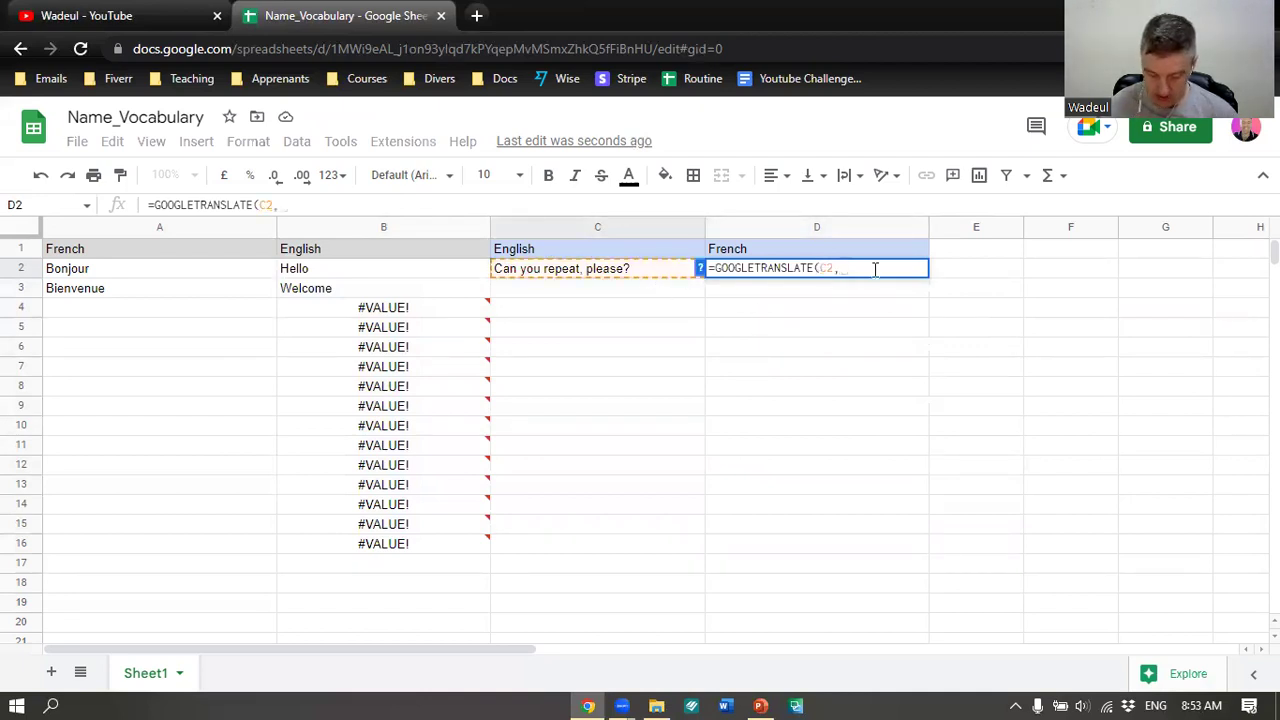
text(")
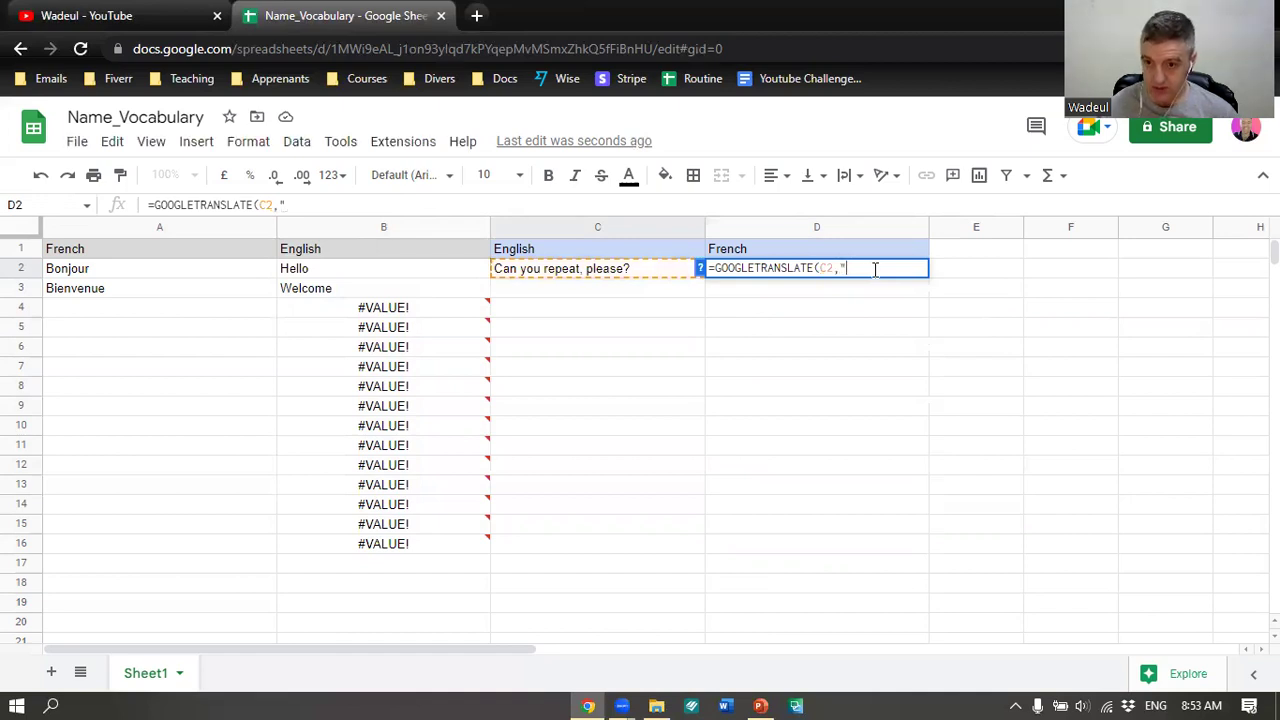
text(en")
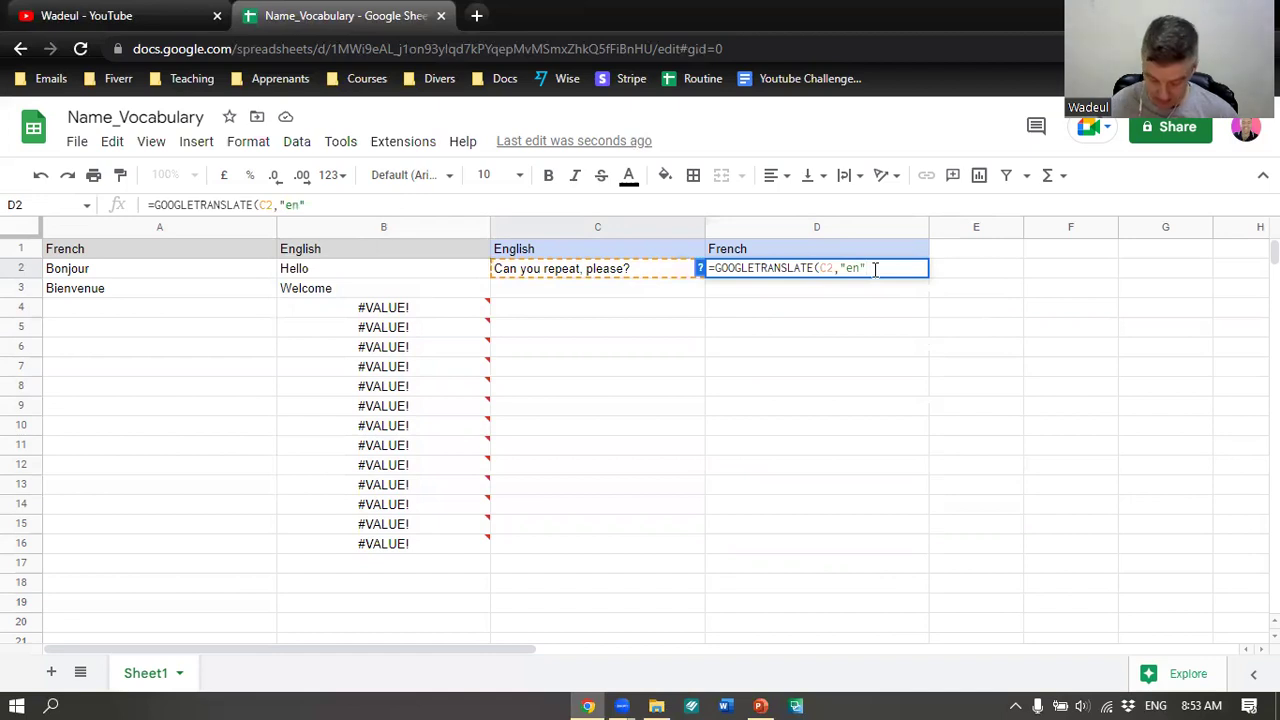
text(,)
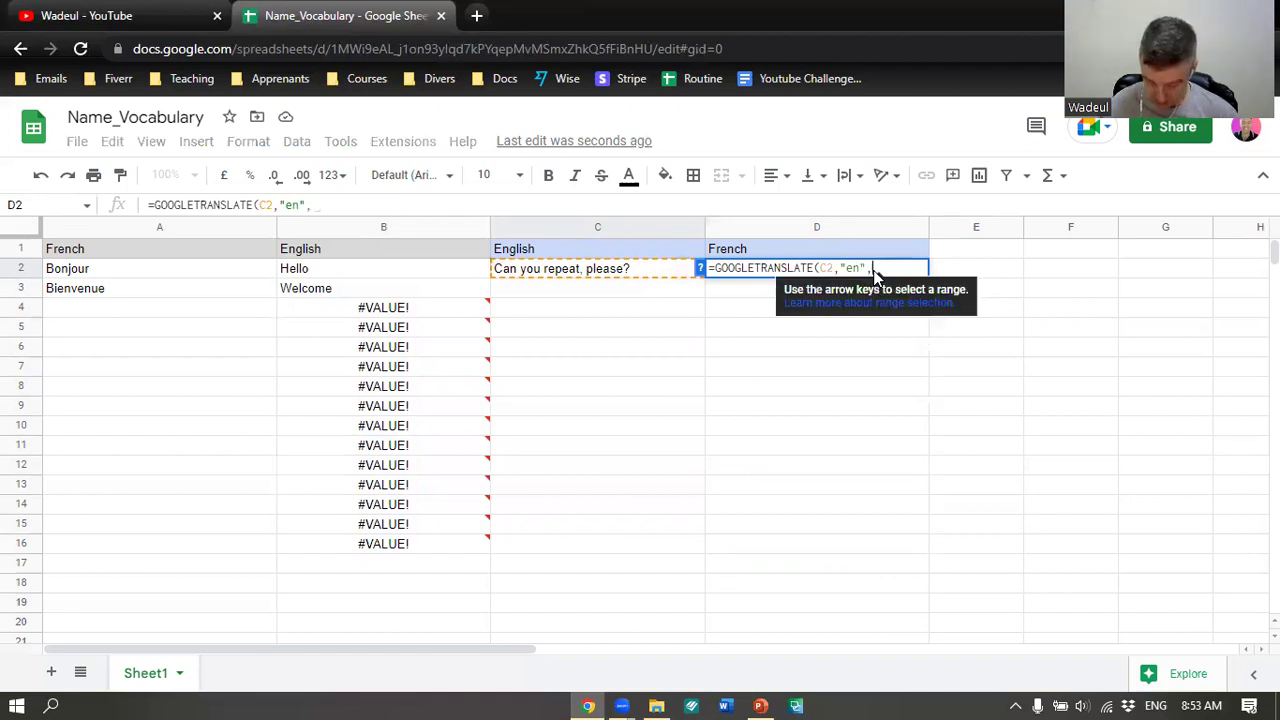
text("fr)
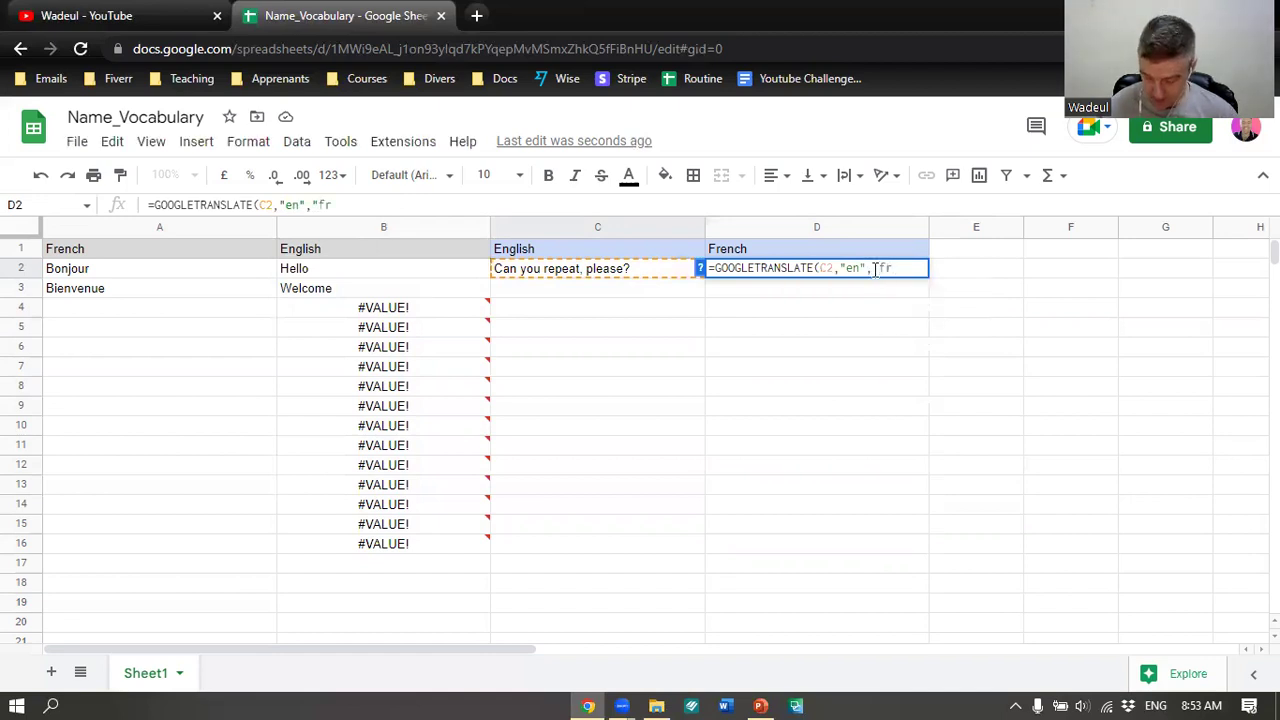
text("))
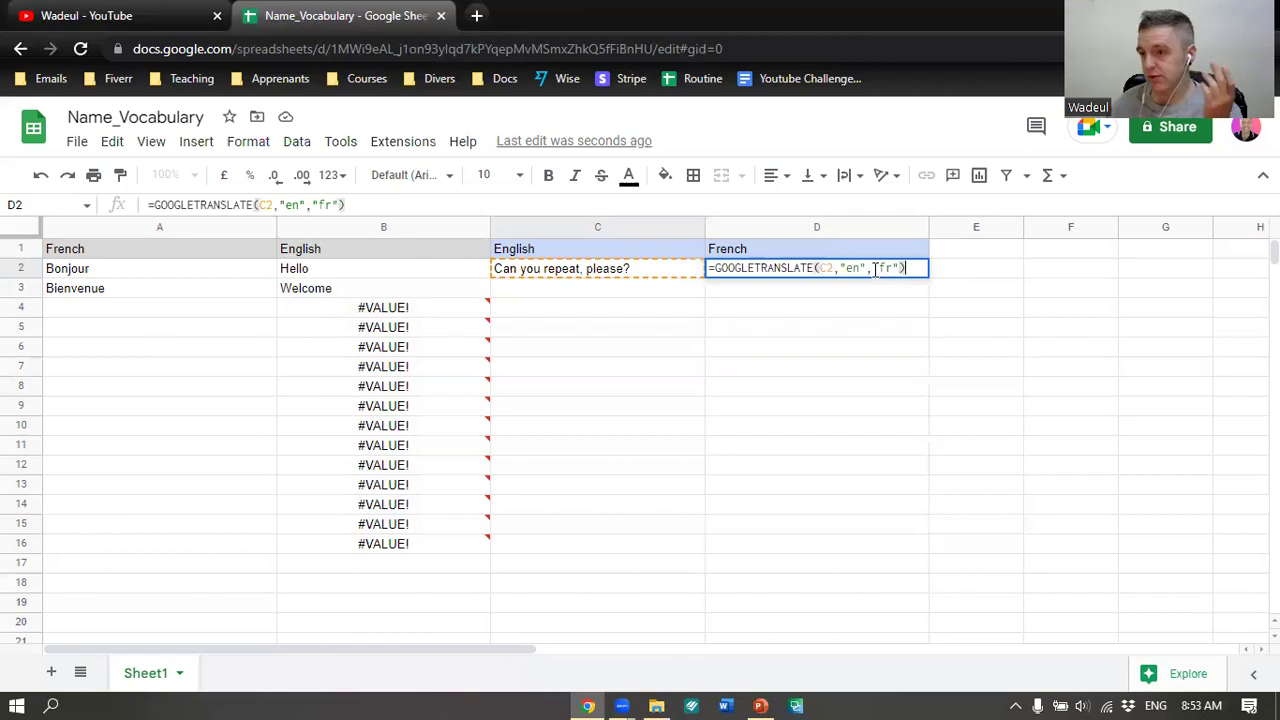
key(Return)
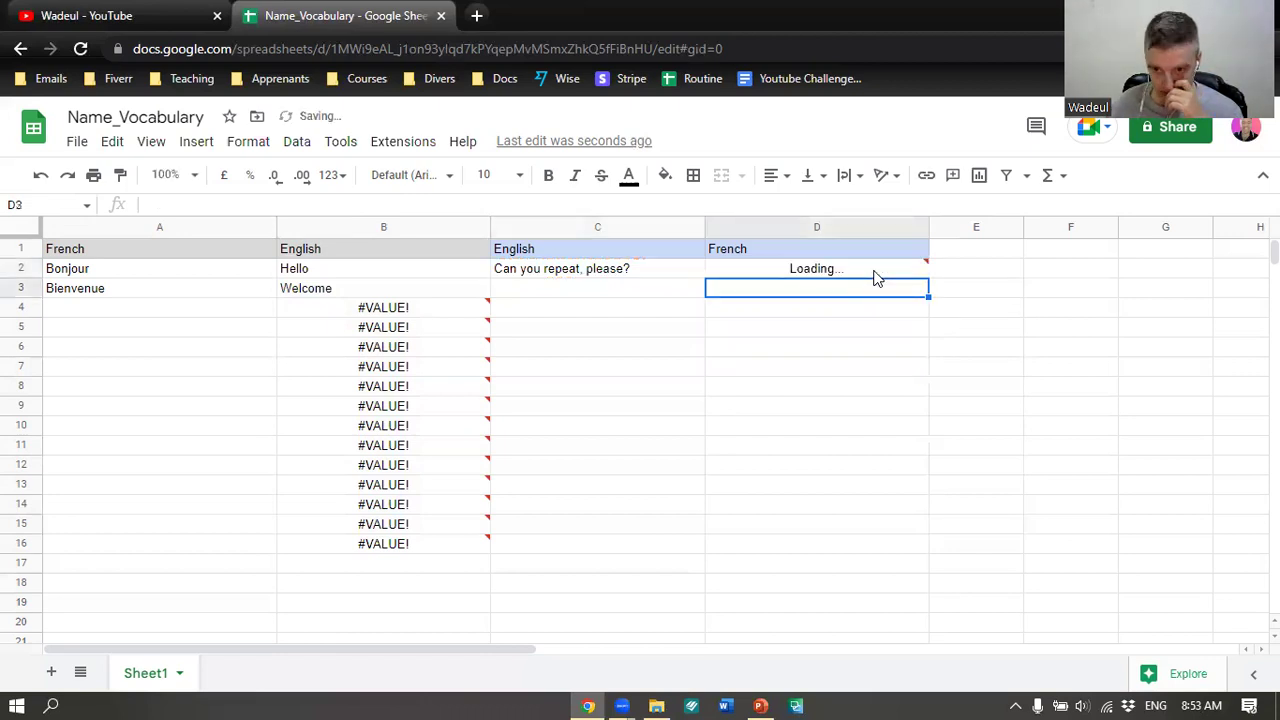
Enter the phrase "I don't understand" in C3 under the second English heading.
click(585, 298)
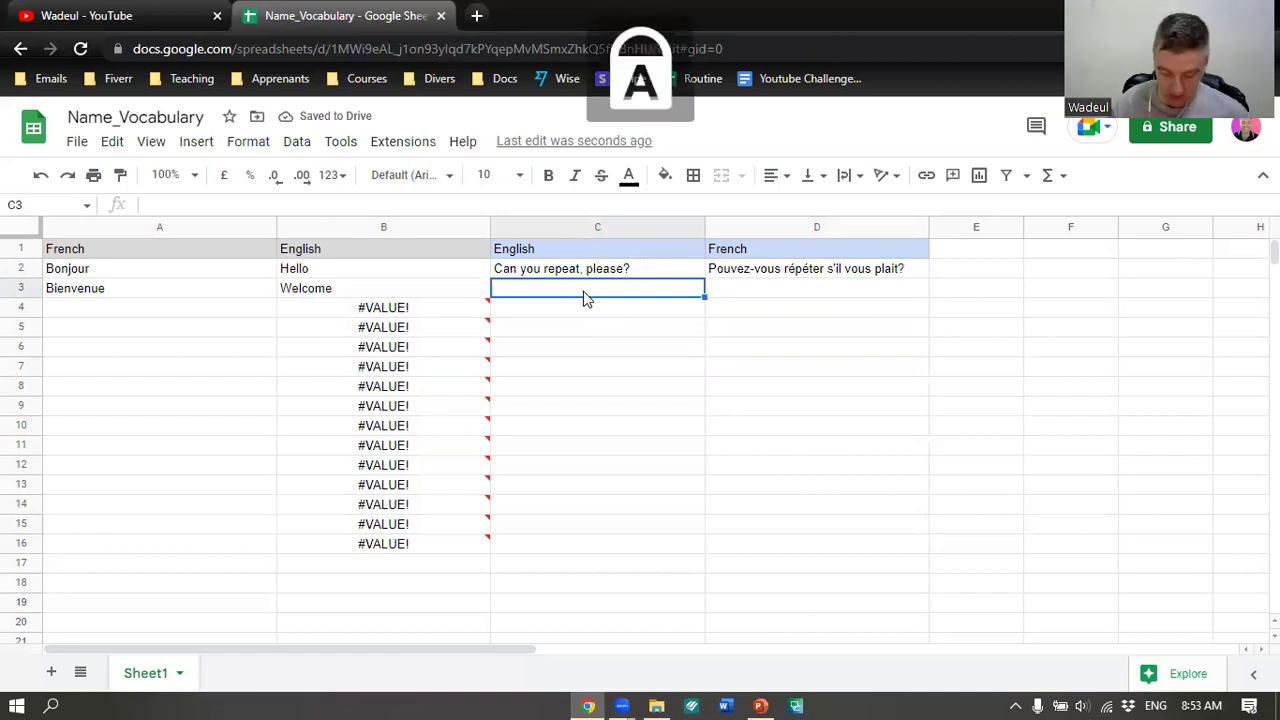
text(I dont')
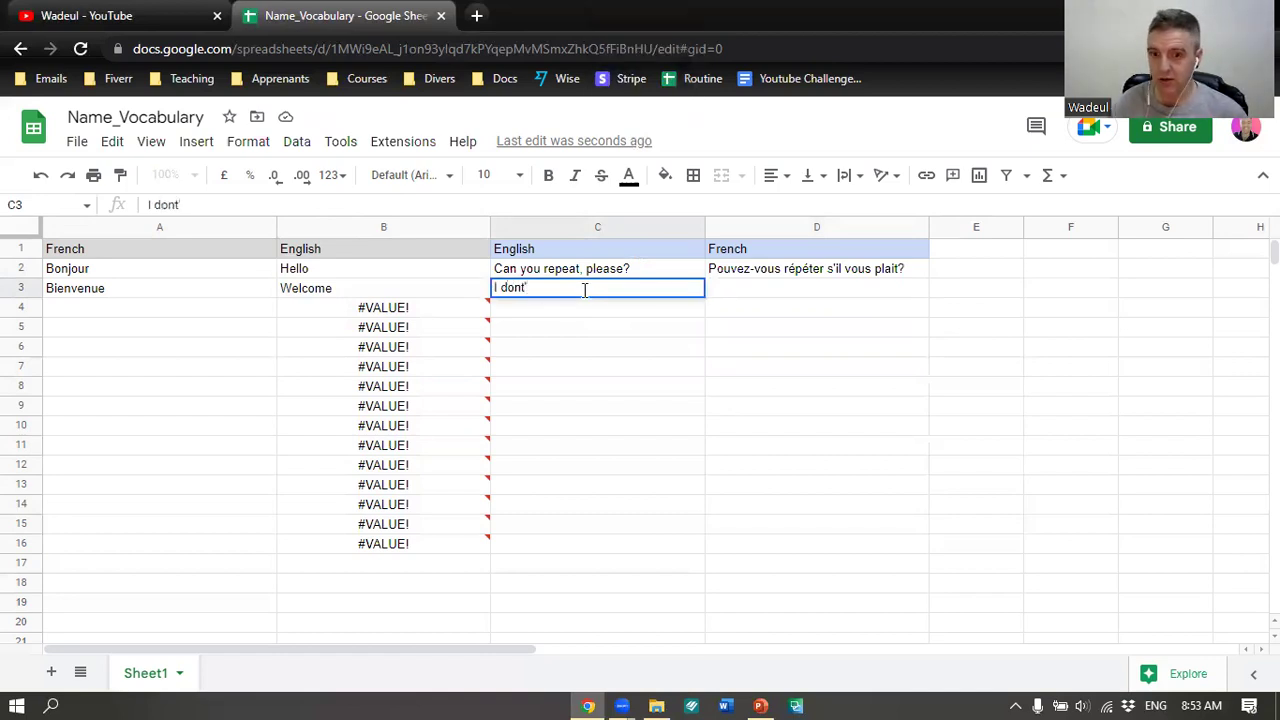
key(BackSpace)
key(BackSpace)
text('t)
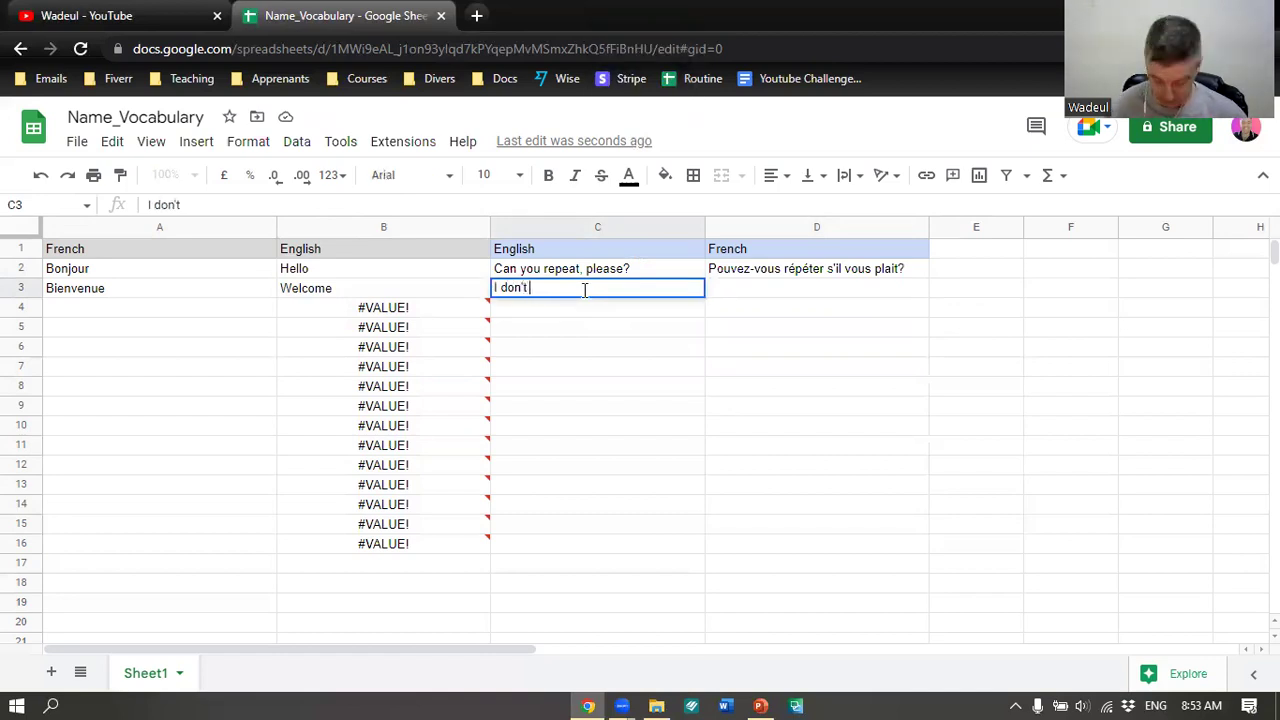
text( understan)
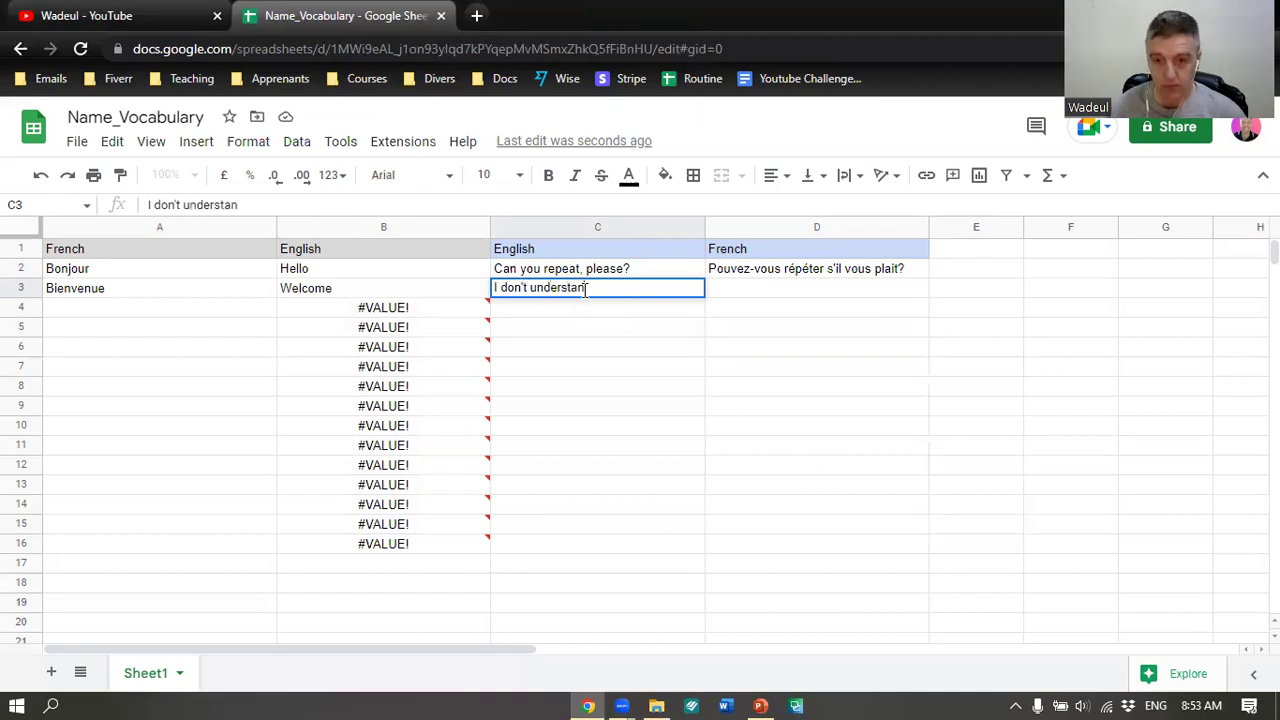
text(d)
Fill the English-to-French translation formula from D2 down through D16.
click(858, 272)
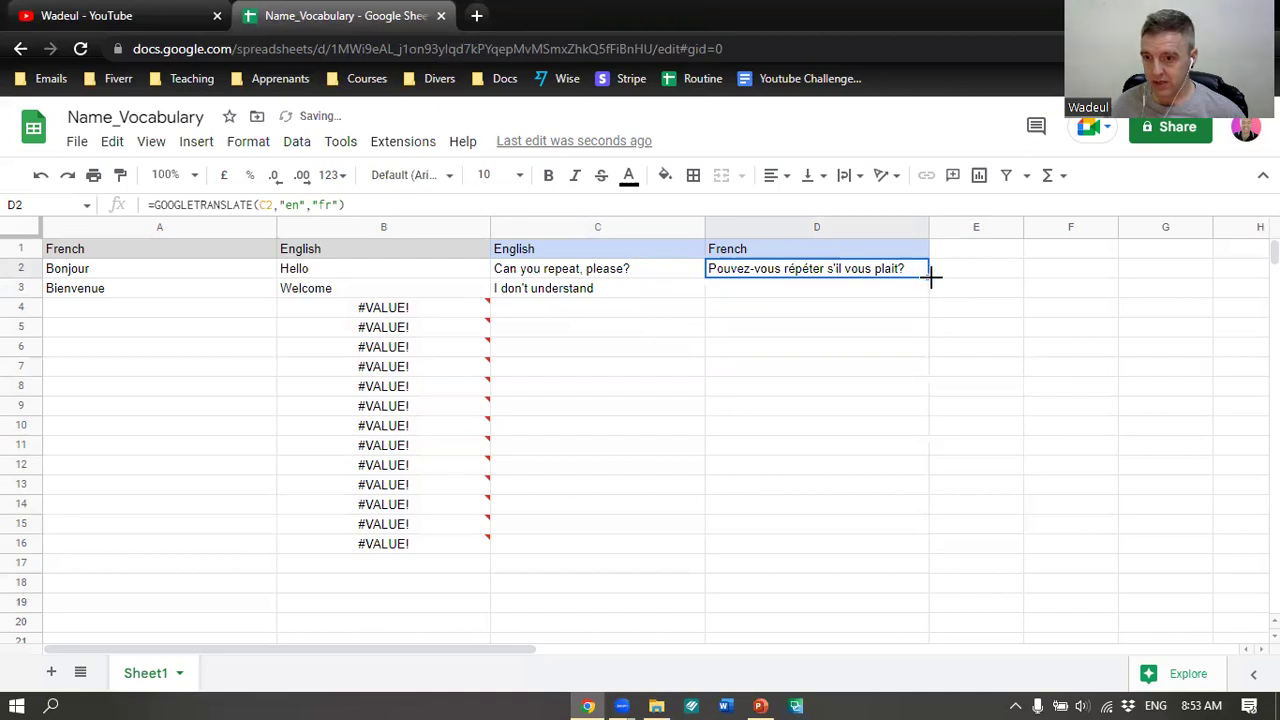
drag(928, 274, 914, 540)
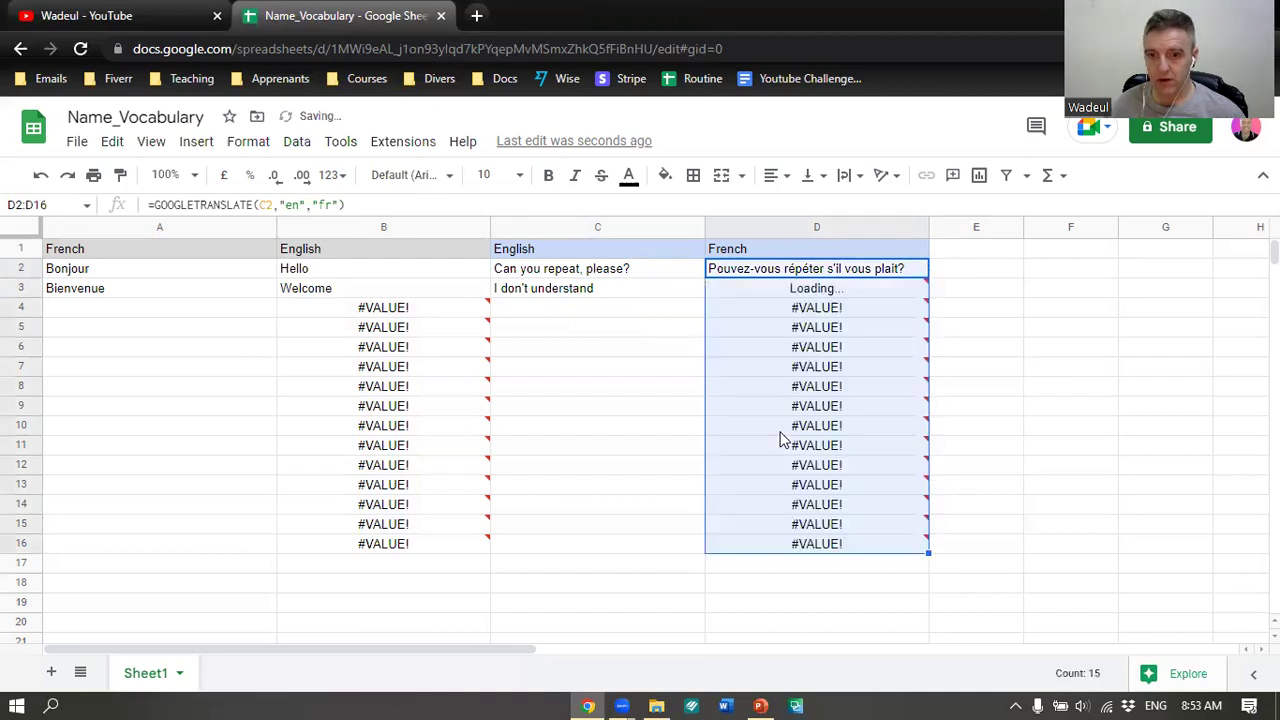
click(576, 337)
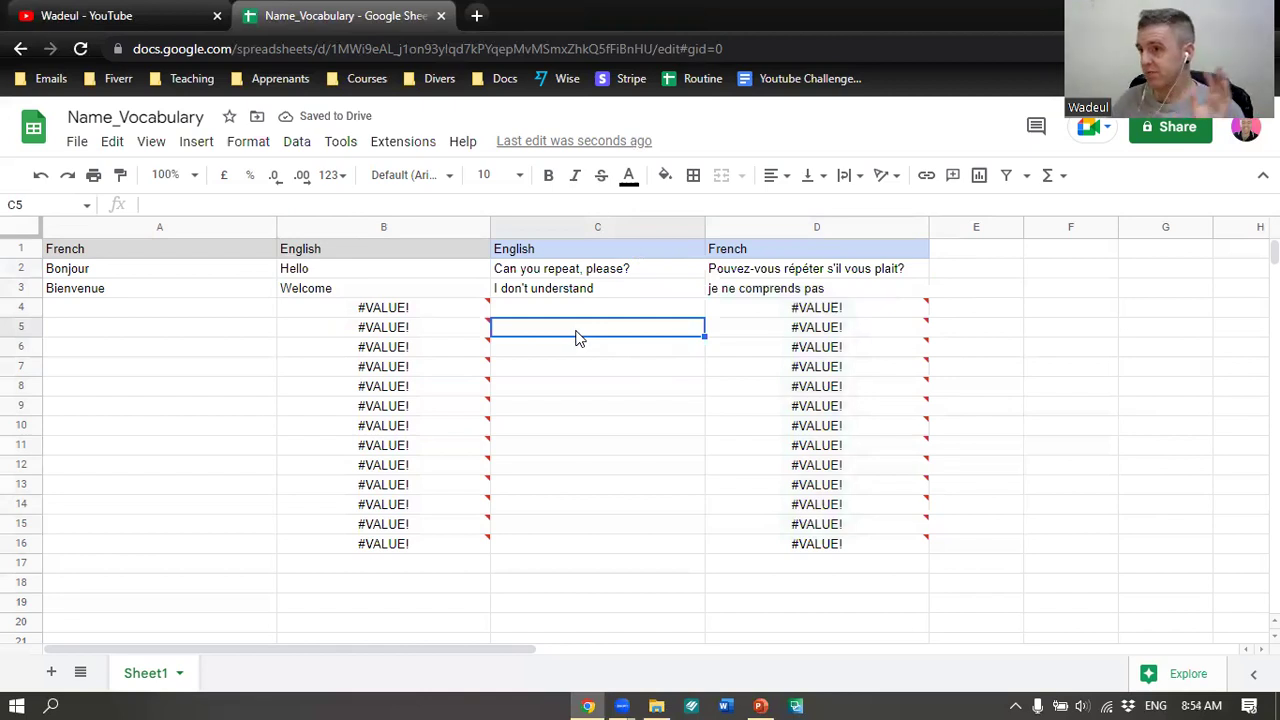
Switch to the PowerPoint slide show, advance to slide 2, and underline "(oui / non)" in pen before erasing the ink.
mouse_move(760, 705)
click(760, 635)
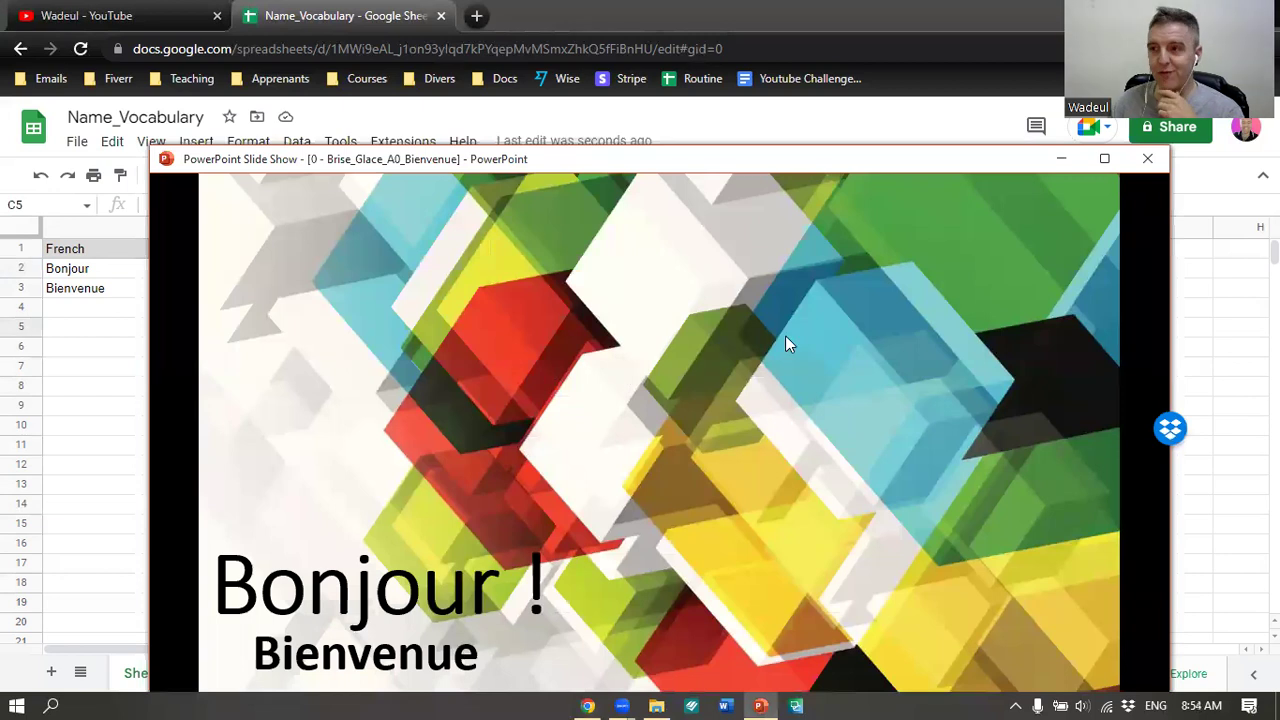
click(983, 370)
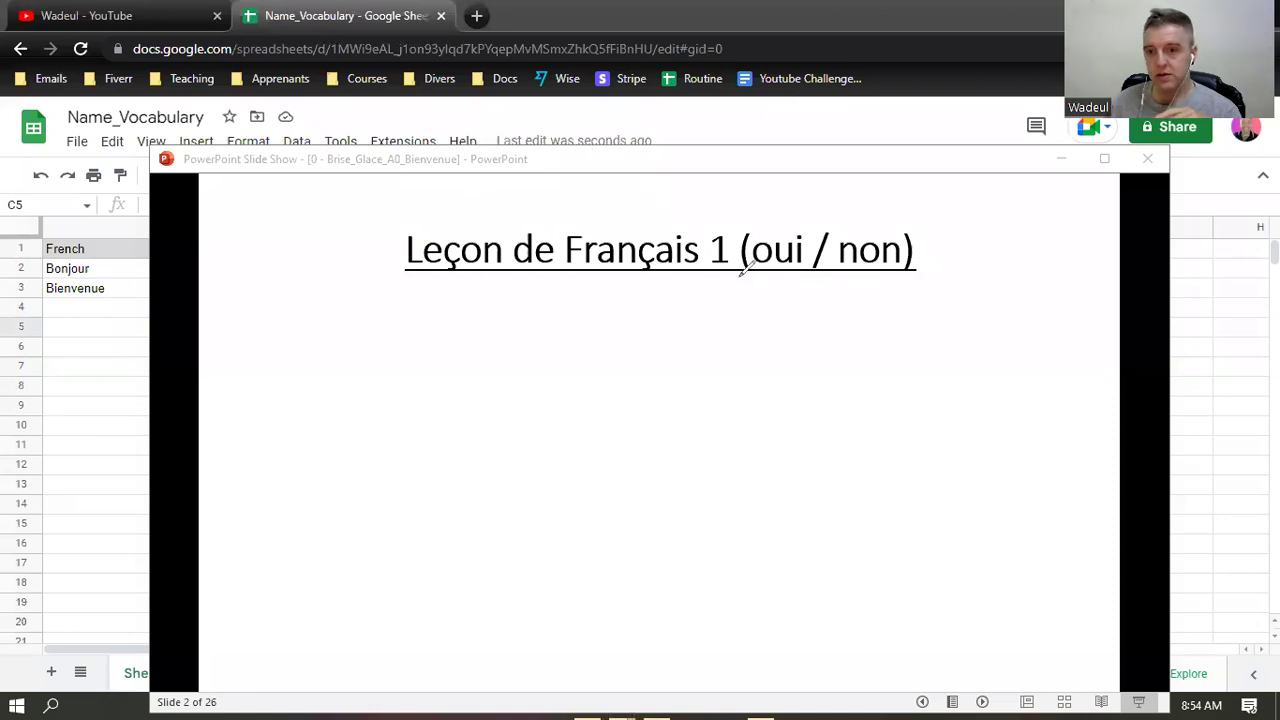
mouse_move(745, 272)
mouse_down()
mouse_move(940, 268)
mouse_move(760, 278)
mouse_move(770, 283)
mouse_up()
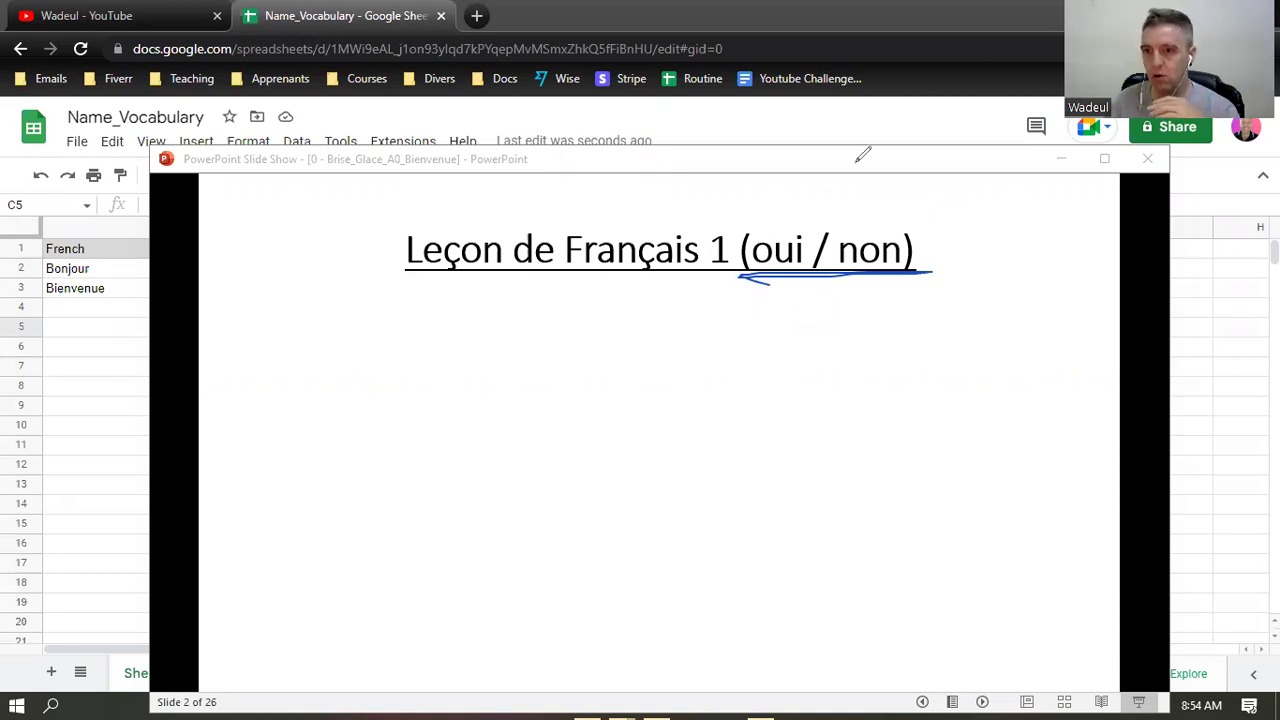
key(e)
Reveal the question about liking cinema on slide 2 and underline "Tu" with the pen.
click(909, 433)
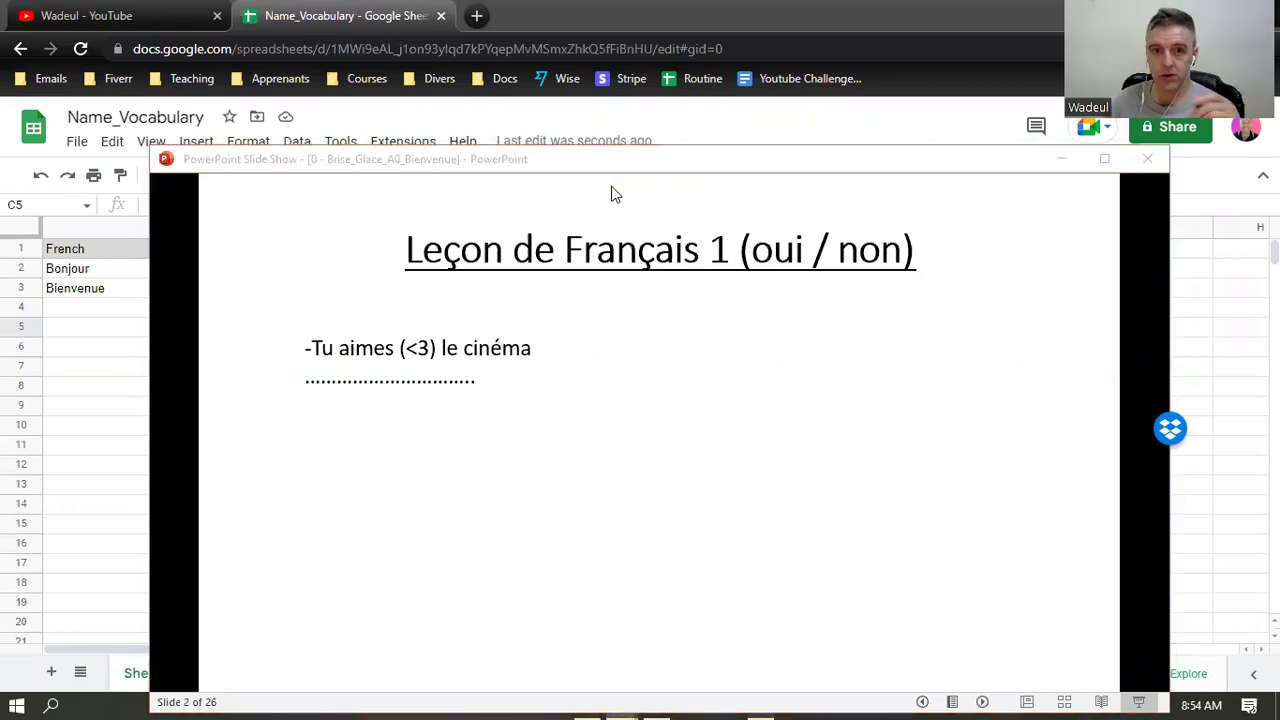
key(ctrl+p)
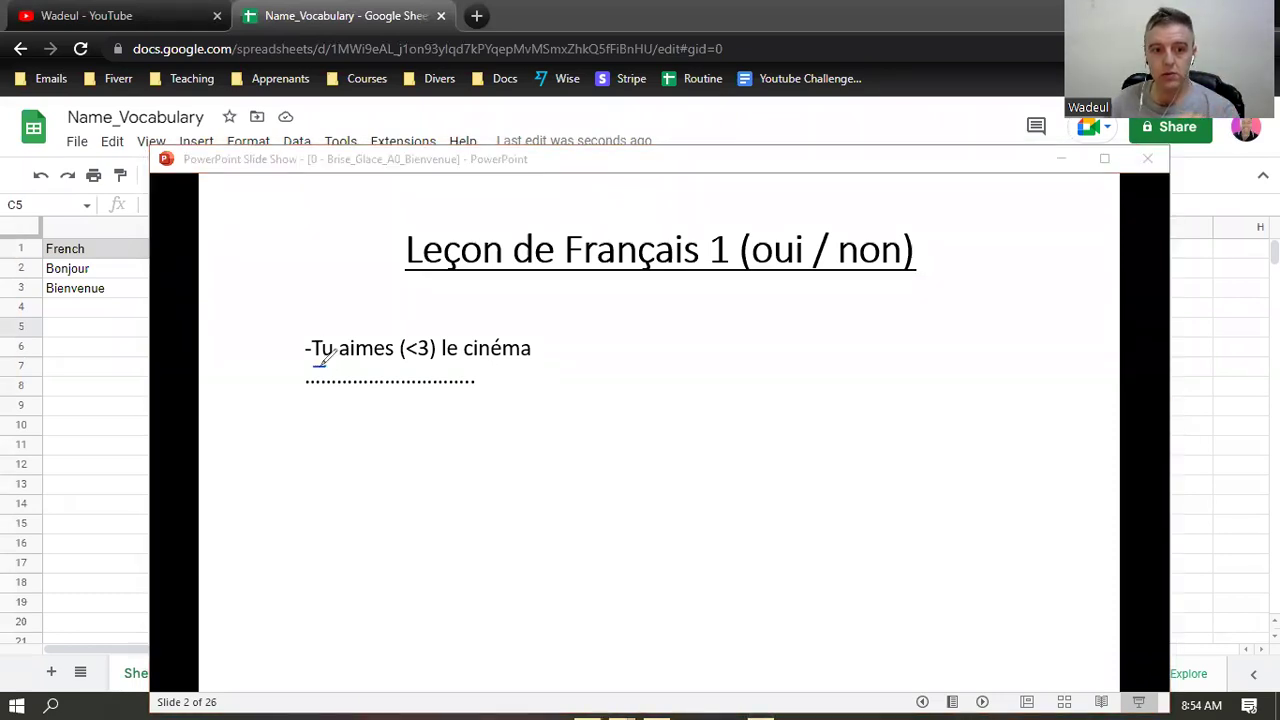
drag(313, 366, 334, 365)
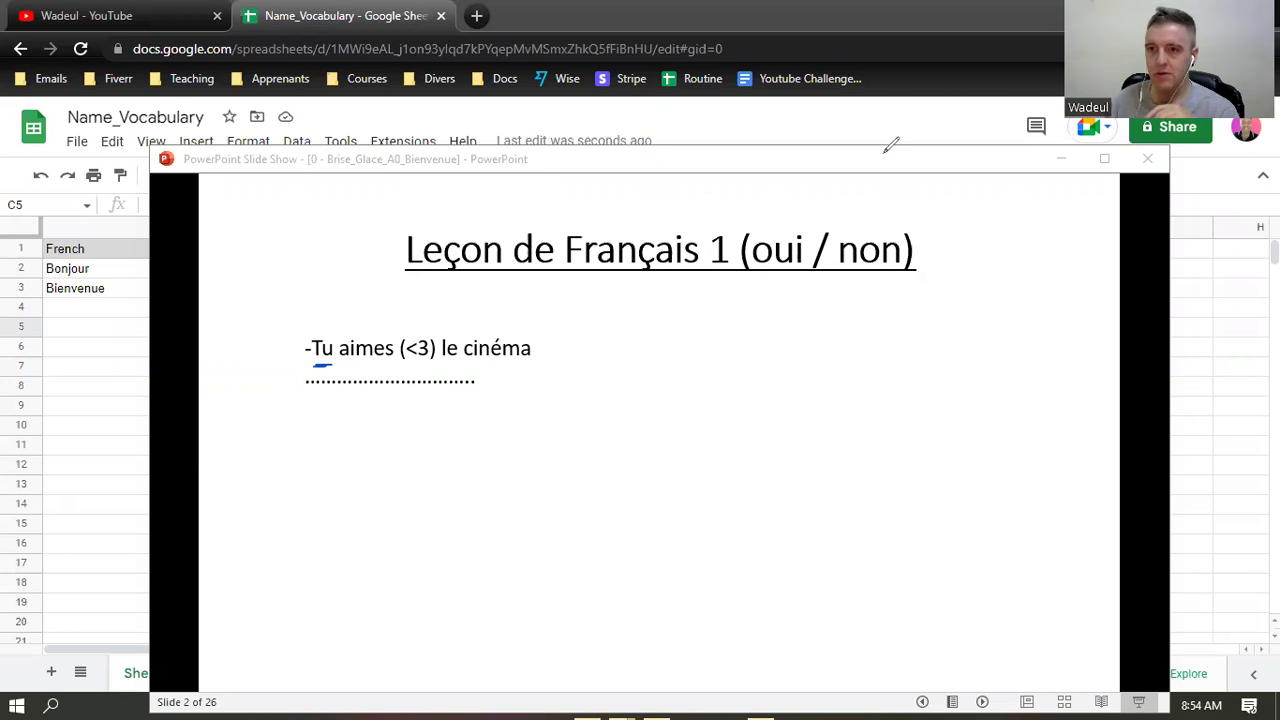
Return to the spreadsheet and enter "Tu aime le cinema" in A4 under the first French heading.
click(108, 330)
click(89, 312)
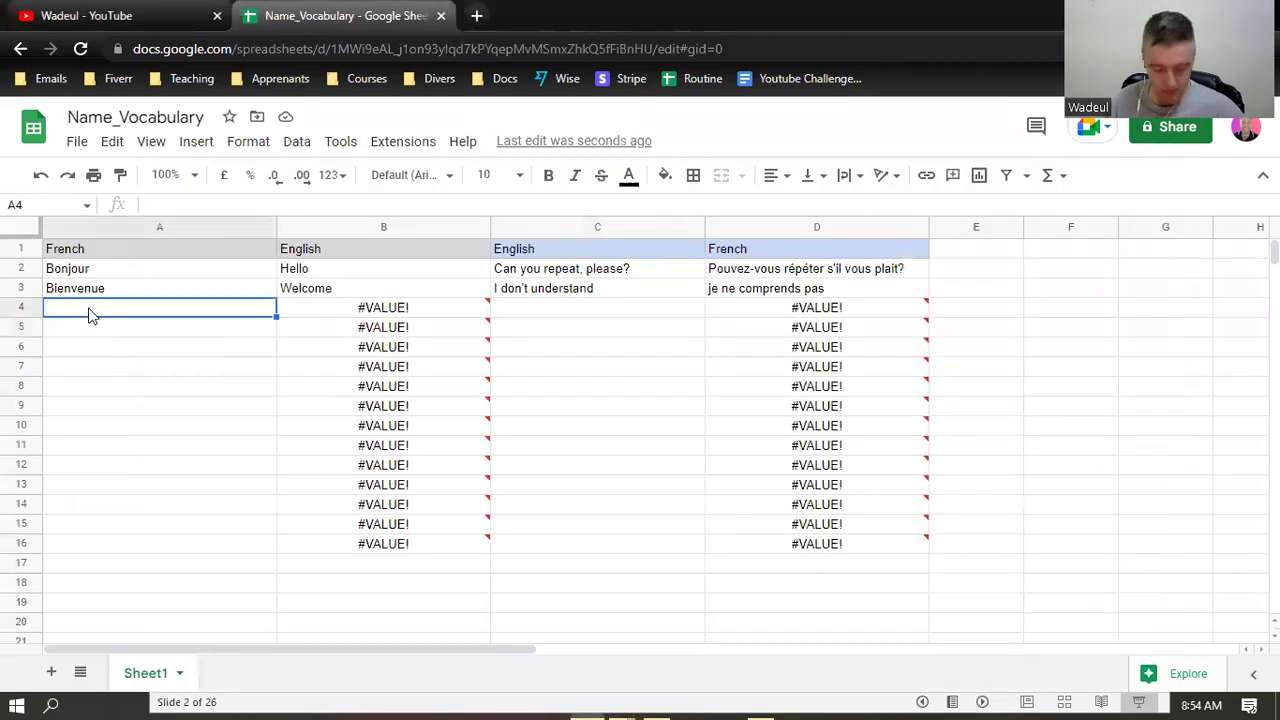
text(Tu aime)
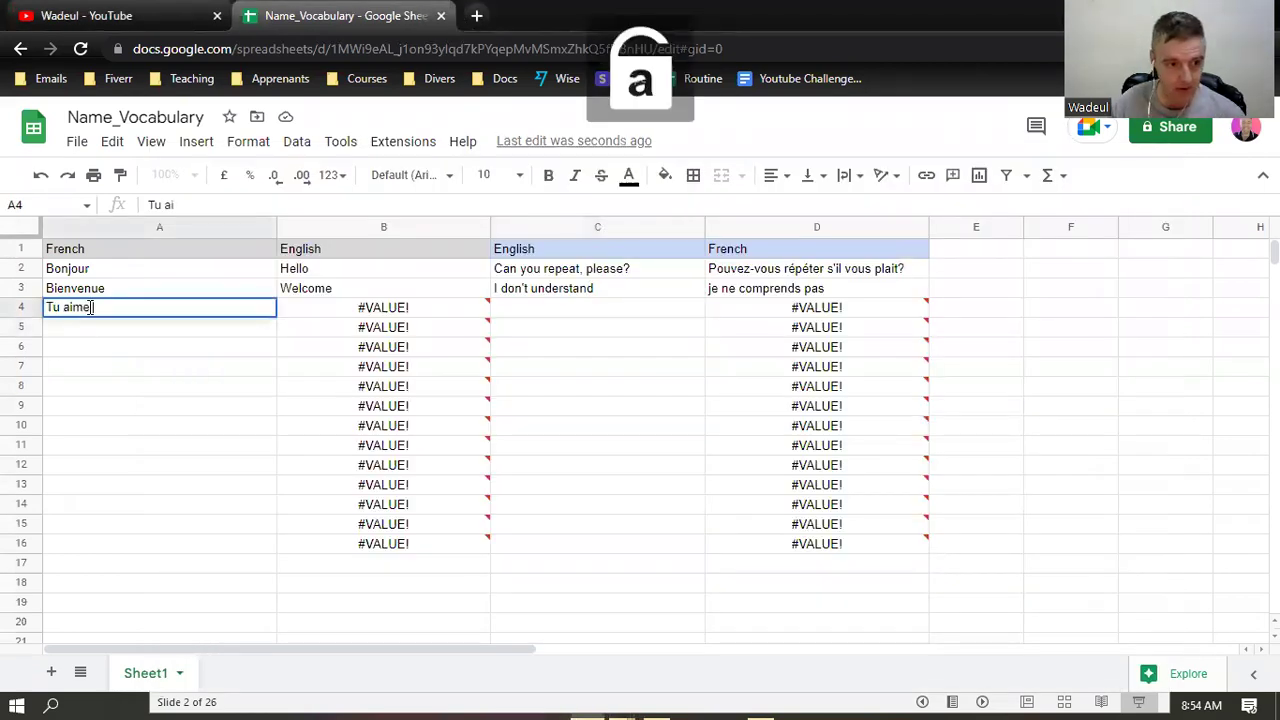
text( le cinema)
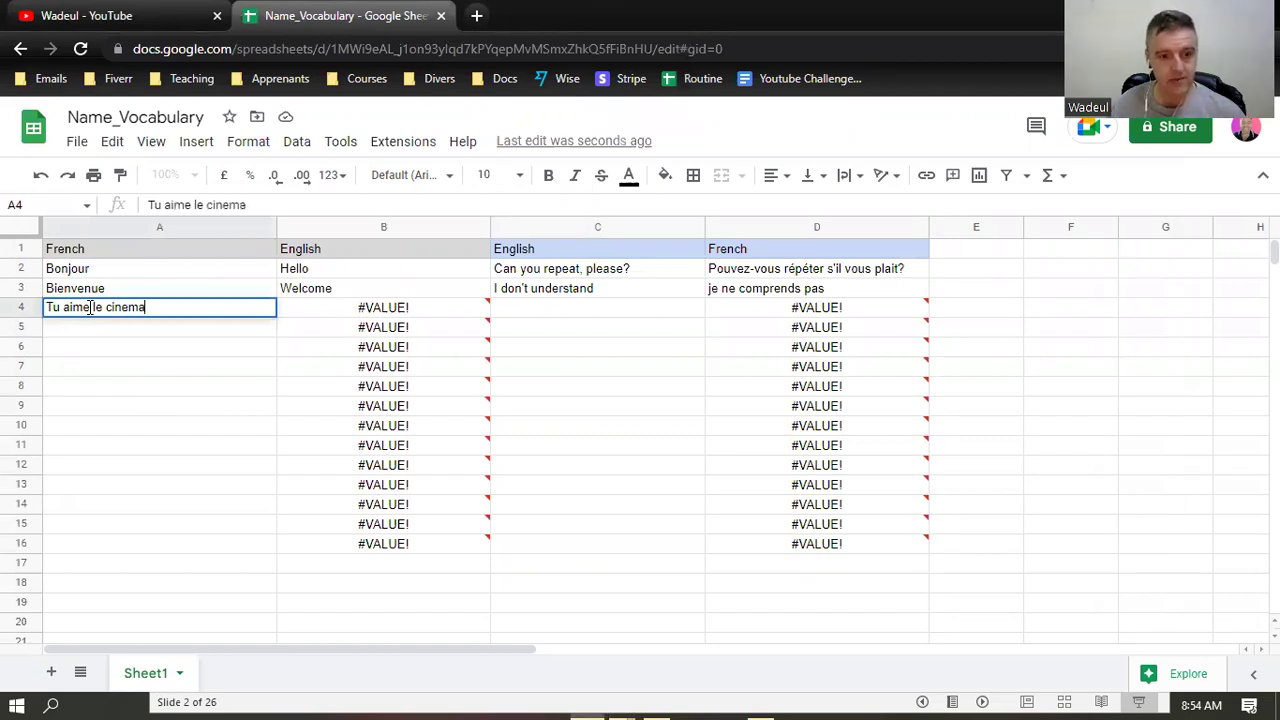
click(211, 373)
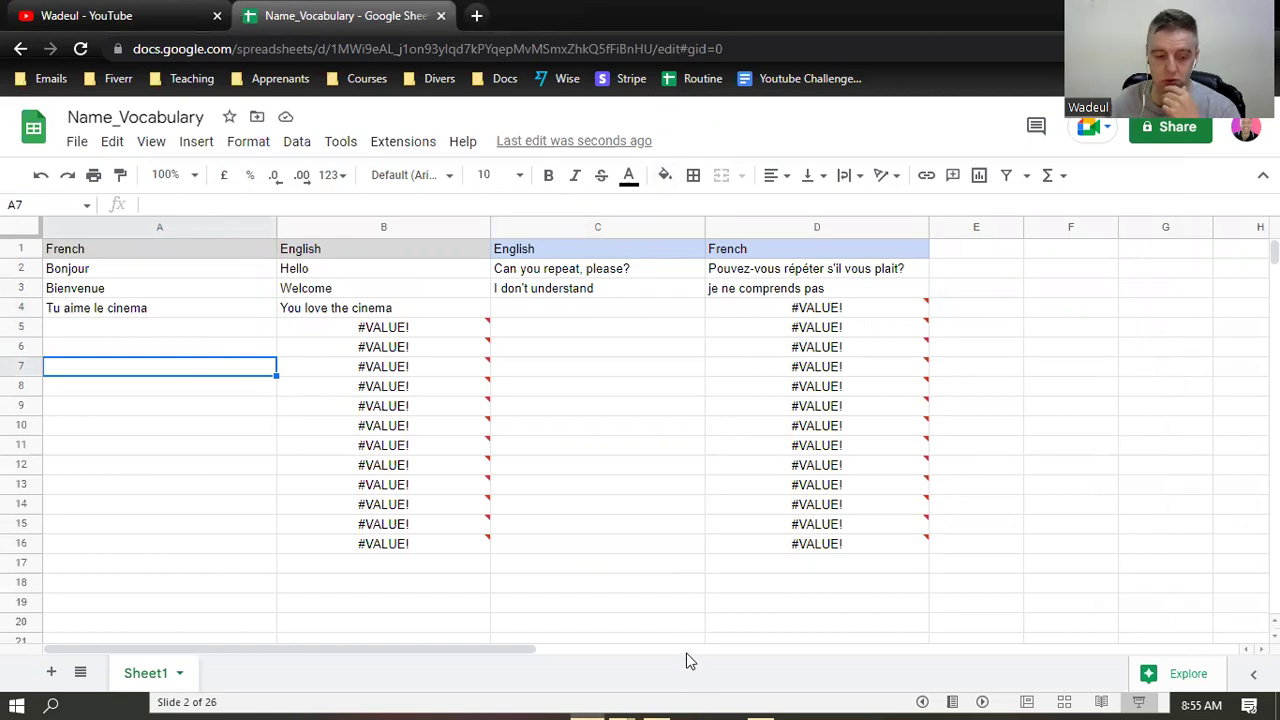
Switch back to the PowerPoint slide show and step through the rest of slide 2 to the greeting on slide 3.
click(677, 697)
click(904, 452)
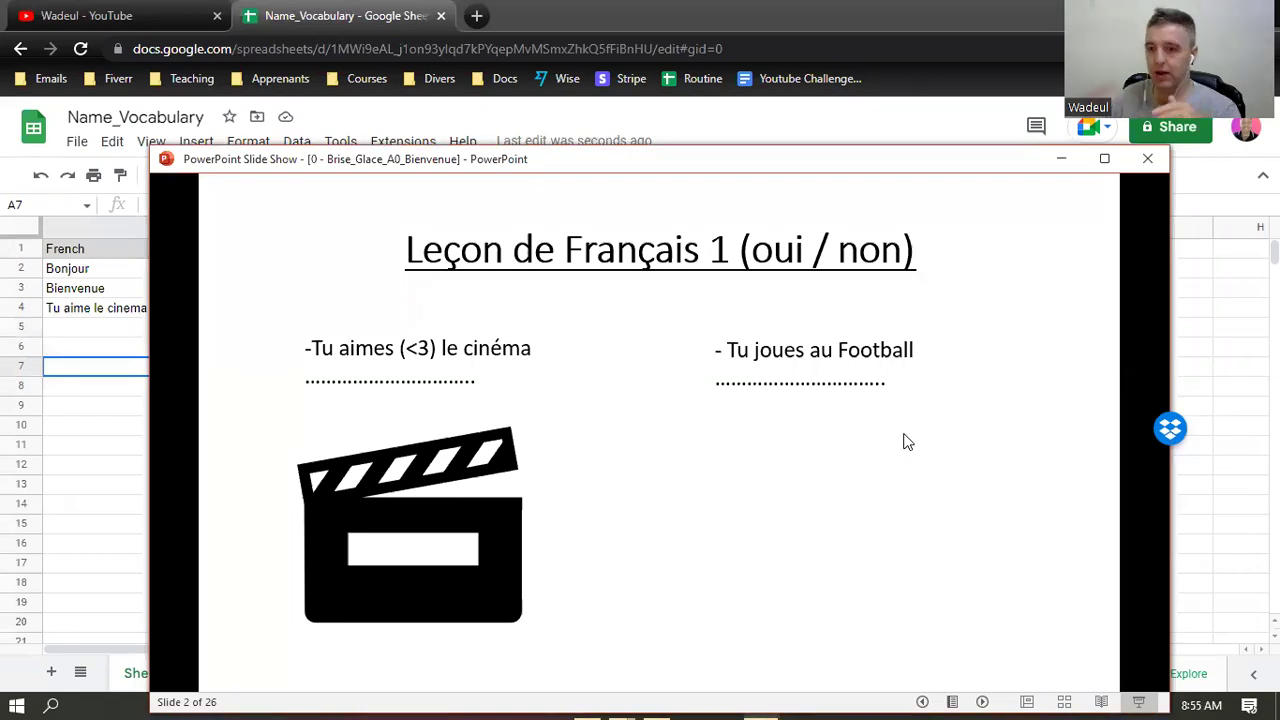
click(900, 426)
click(903, 427)
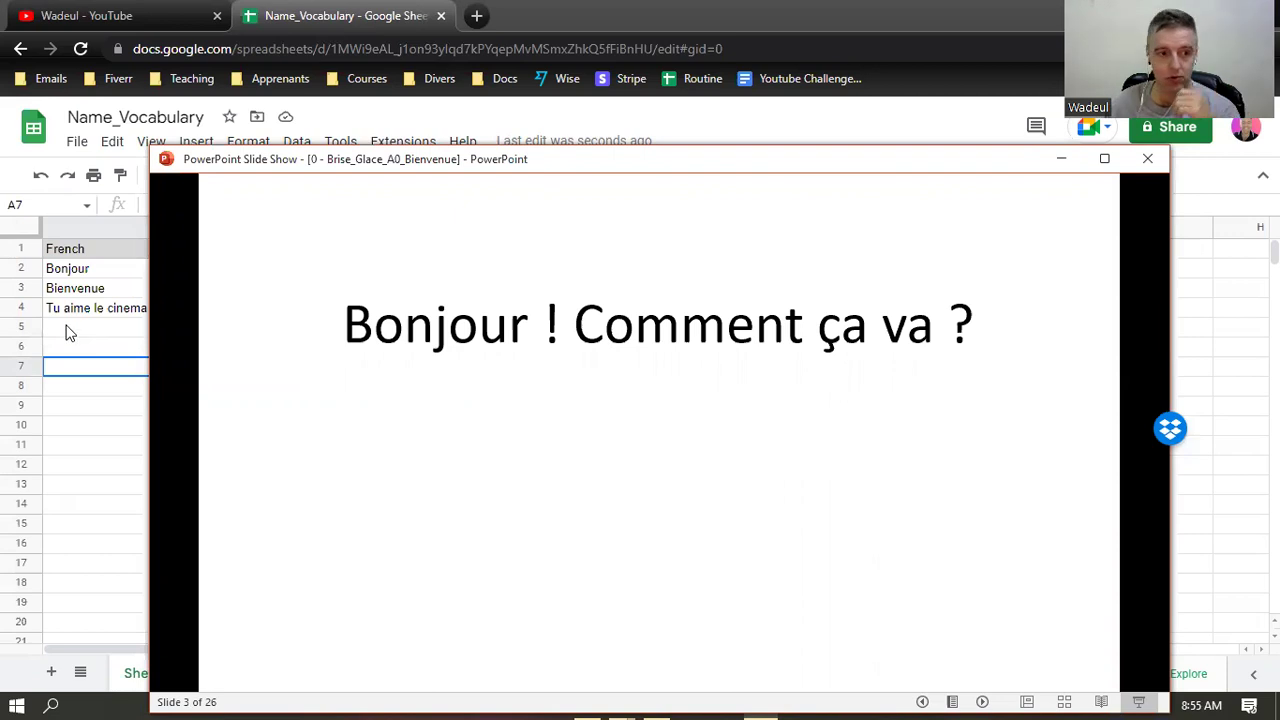
Step through the greeting dialogue on slide 3 and the questions on slide 4 to "Comment tu t'appelles ?" on slide 5.
click(763, 431)
click(965, 449)
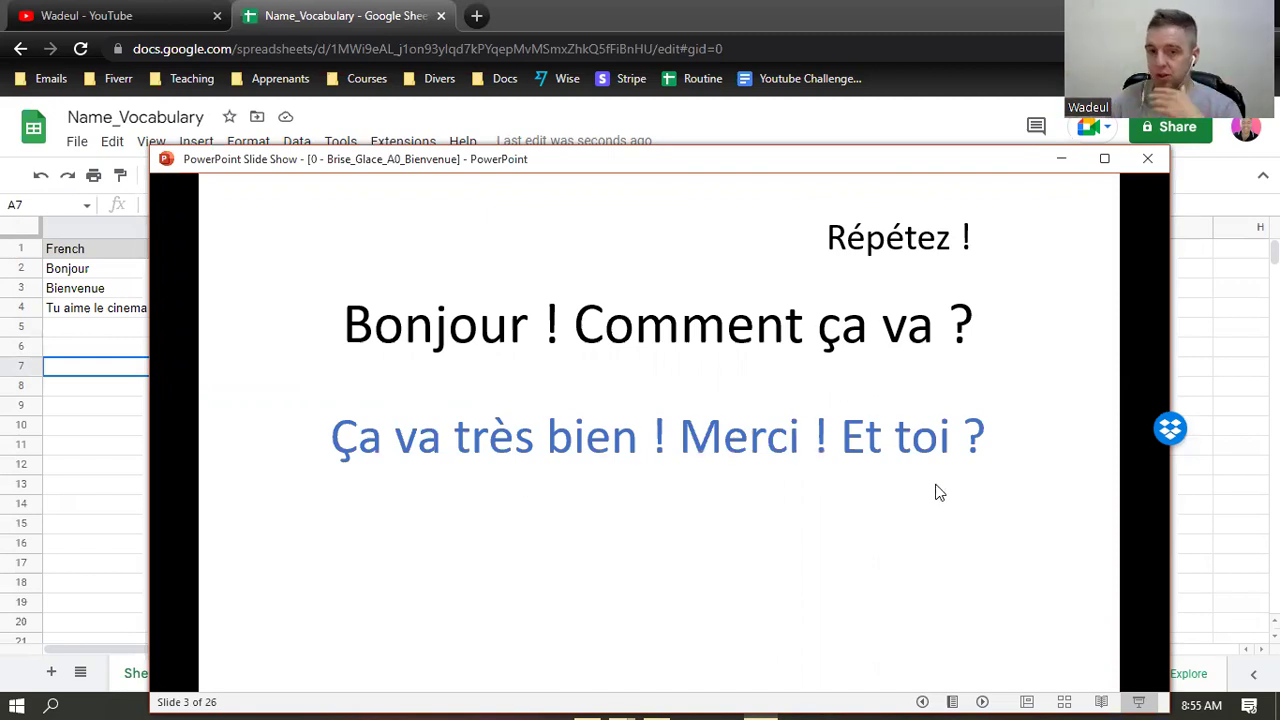
click(985, 509)
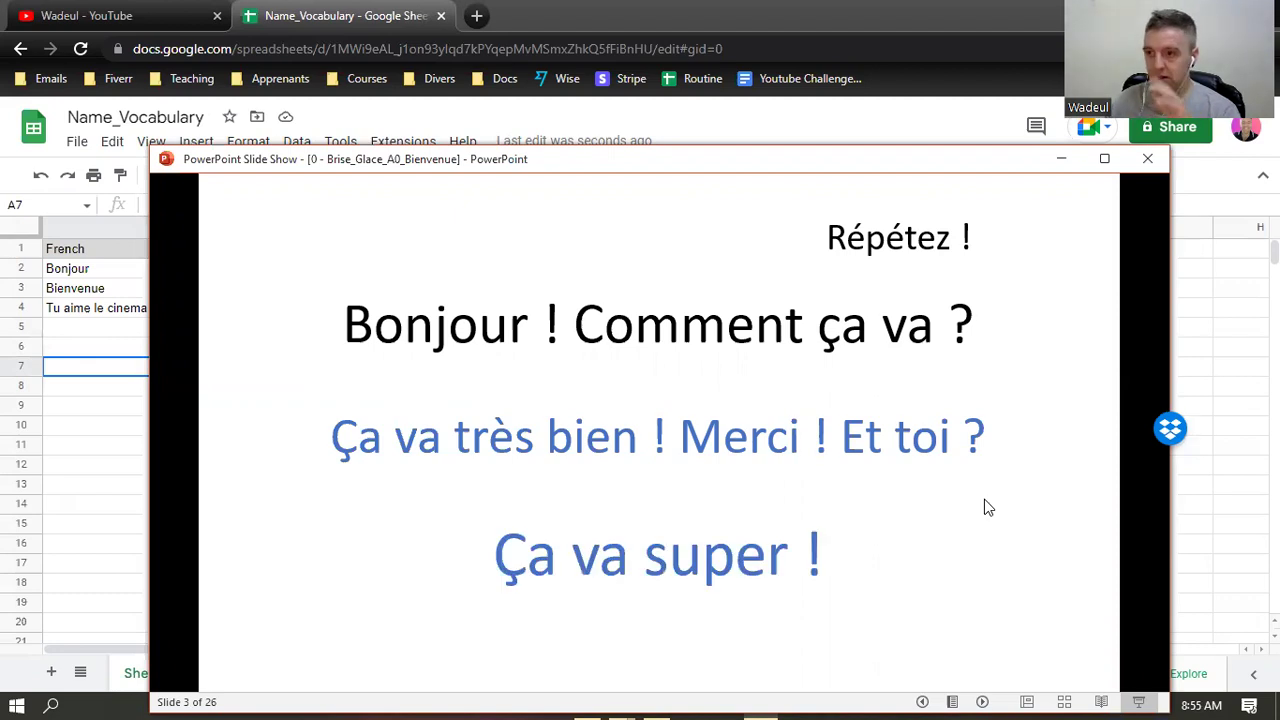
click(984, 508)
scroll(969, 506, up, 1)
click(969, 506)
click(969, 506)
click(969, 506)
click(969, 506)
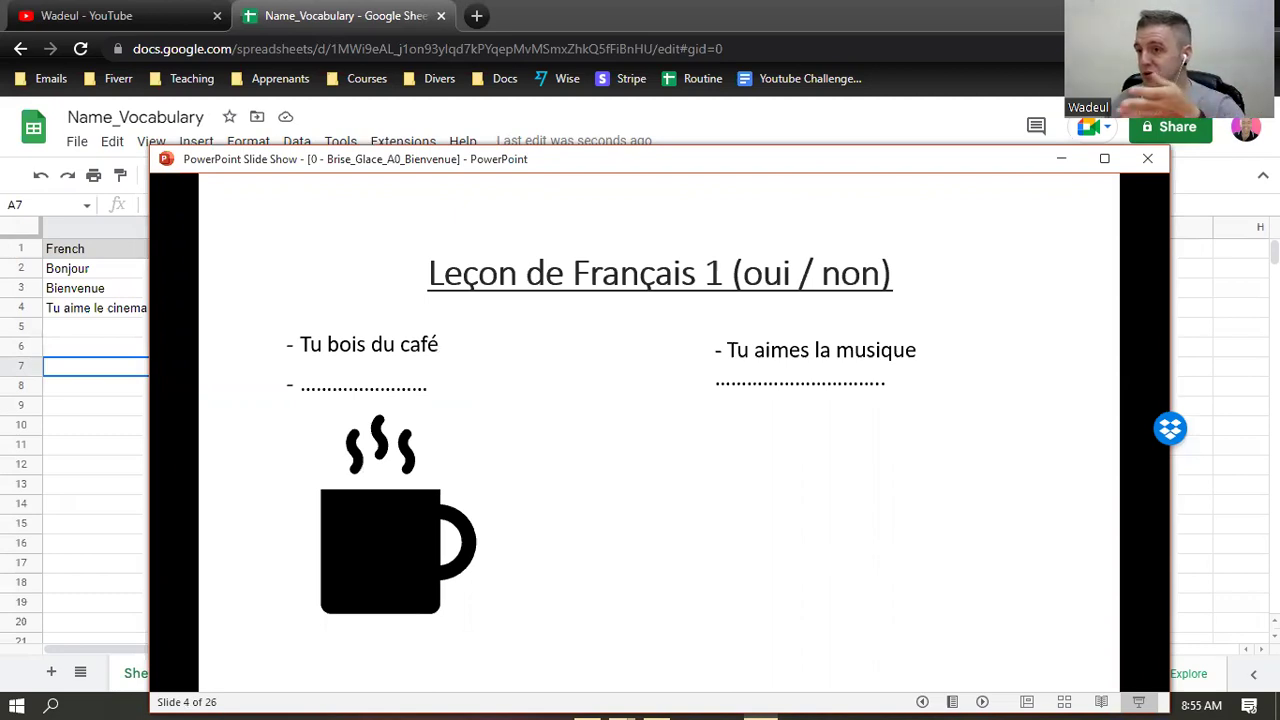
key(Right)
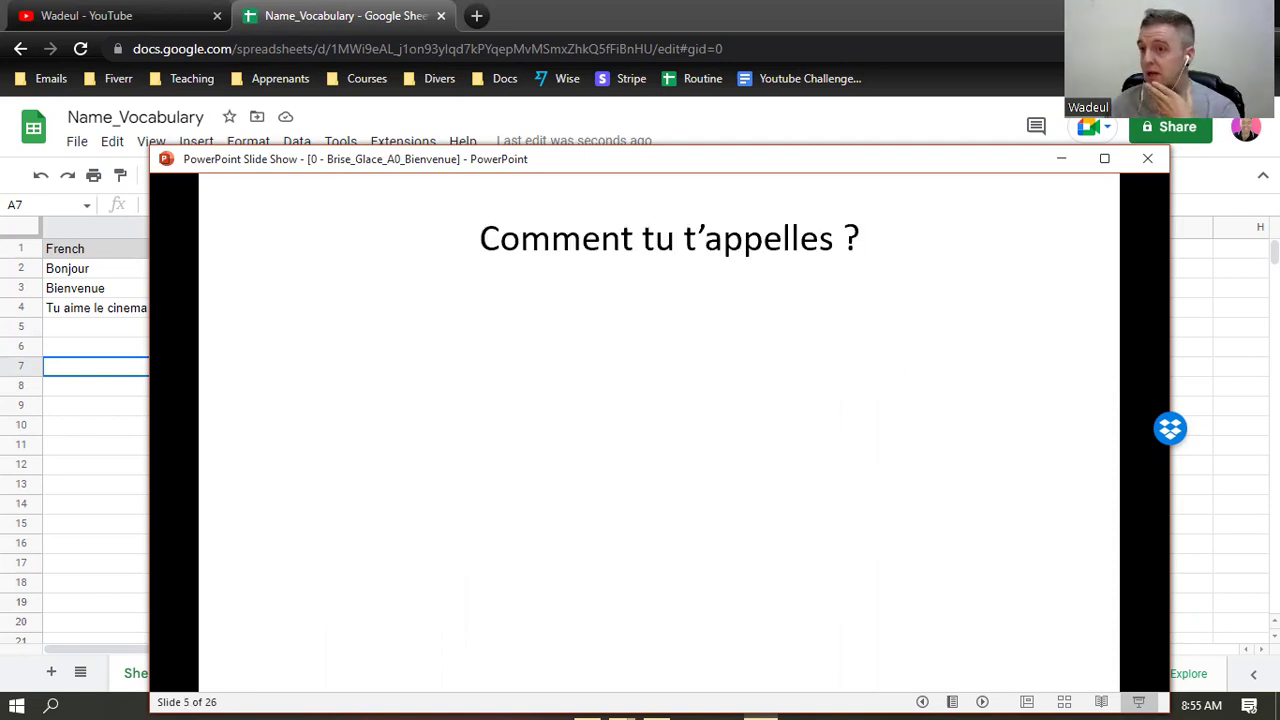
Go back to slide 4 in the slide show, switch to the spreadsheet and rename Sheet1 as 28.01.
key(Left)
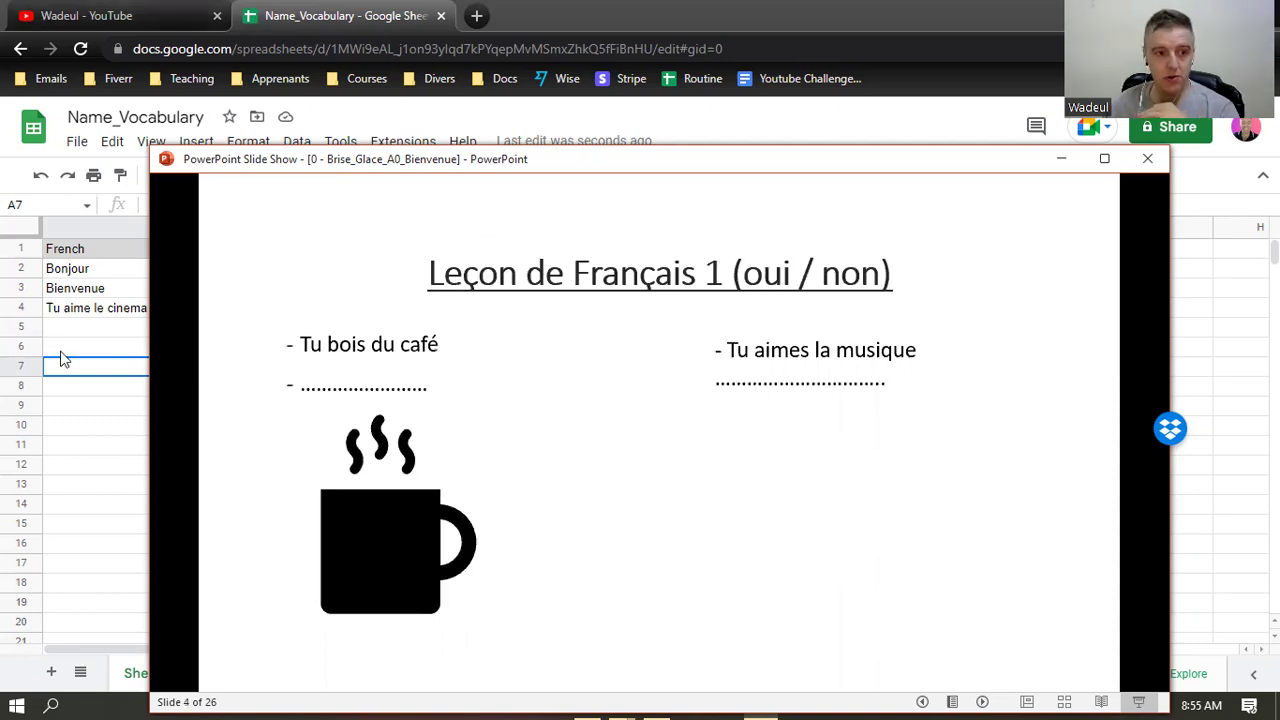
click(127, 457)
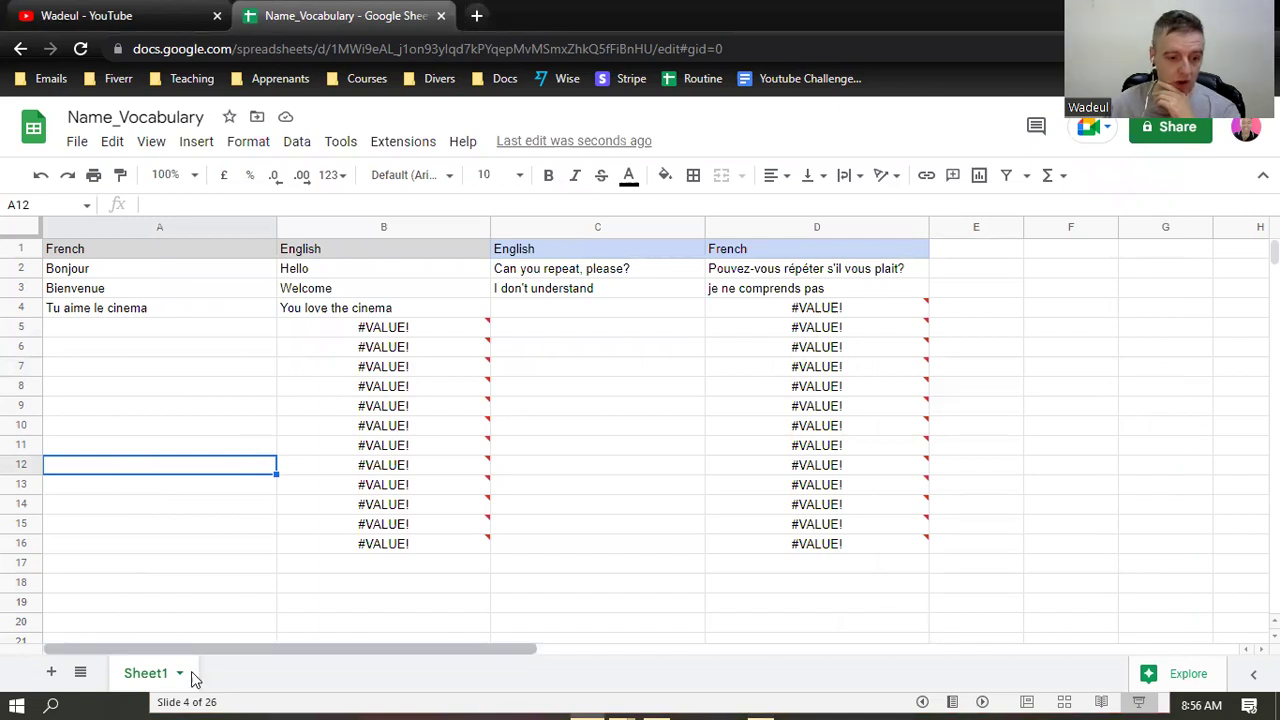
click(152, 678)
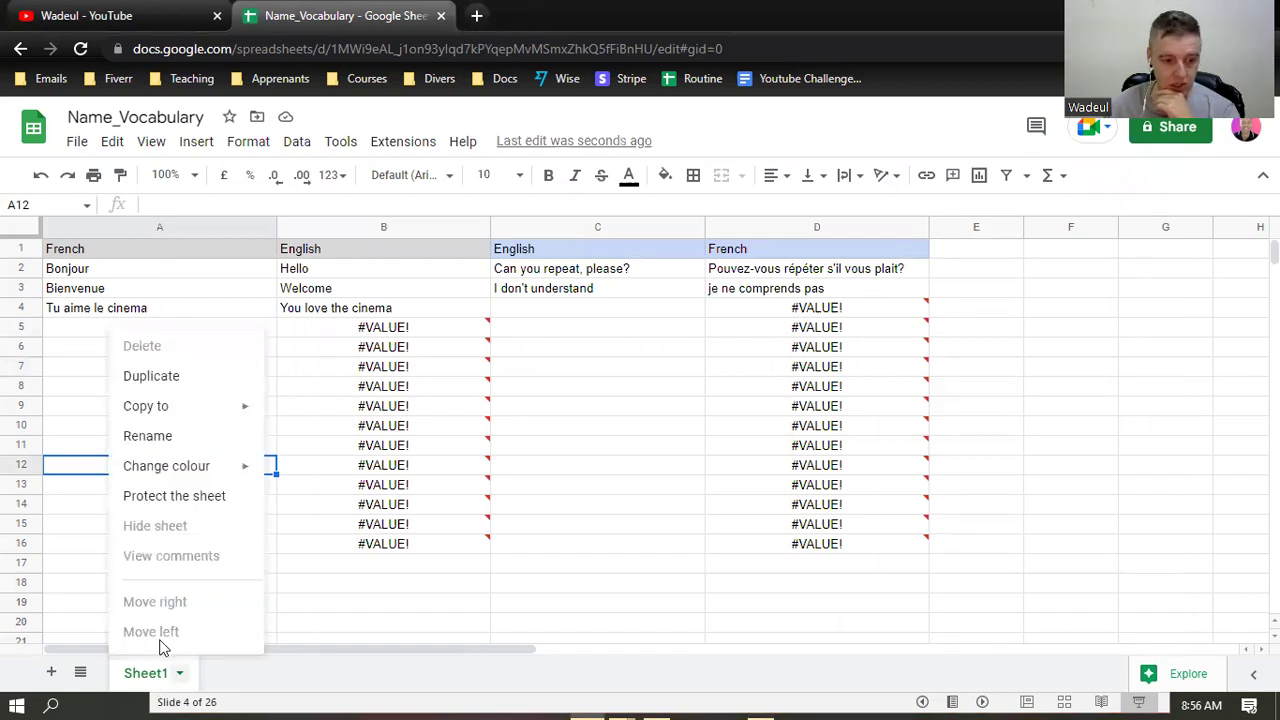
click(166, 440)
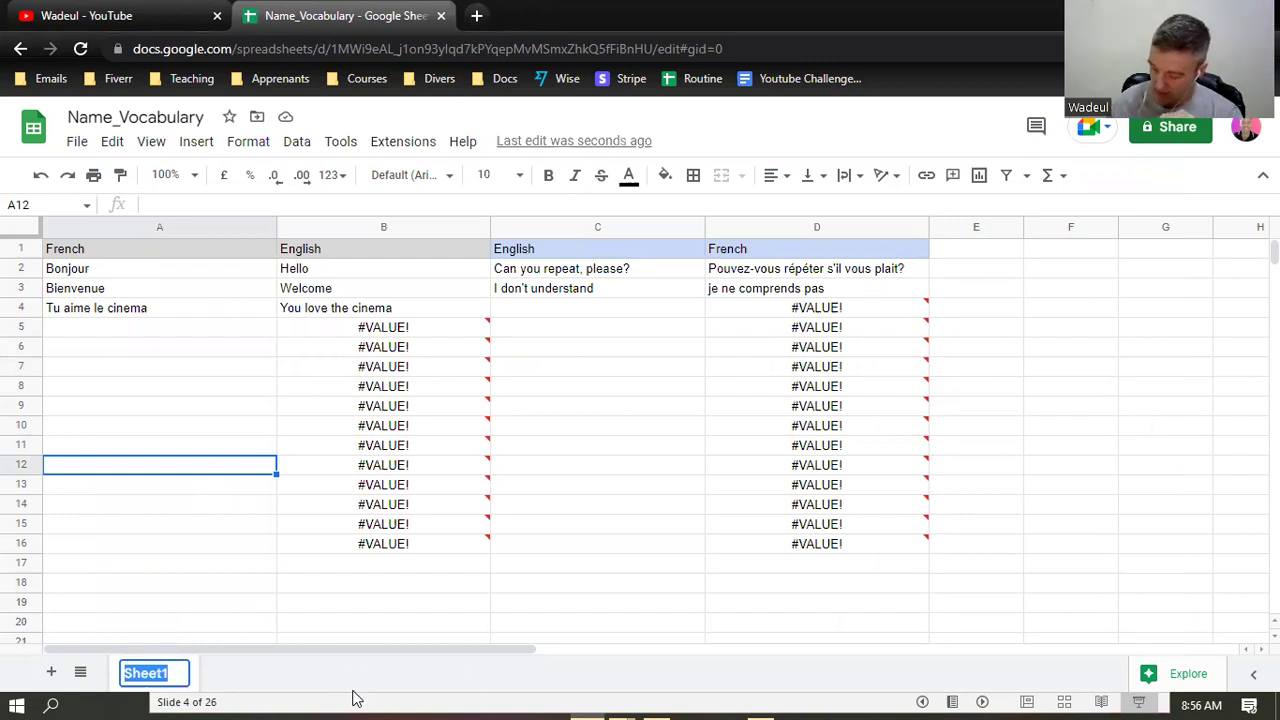
text(28.01)
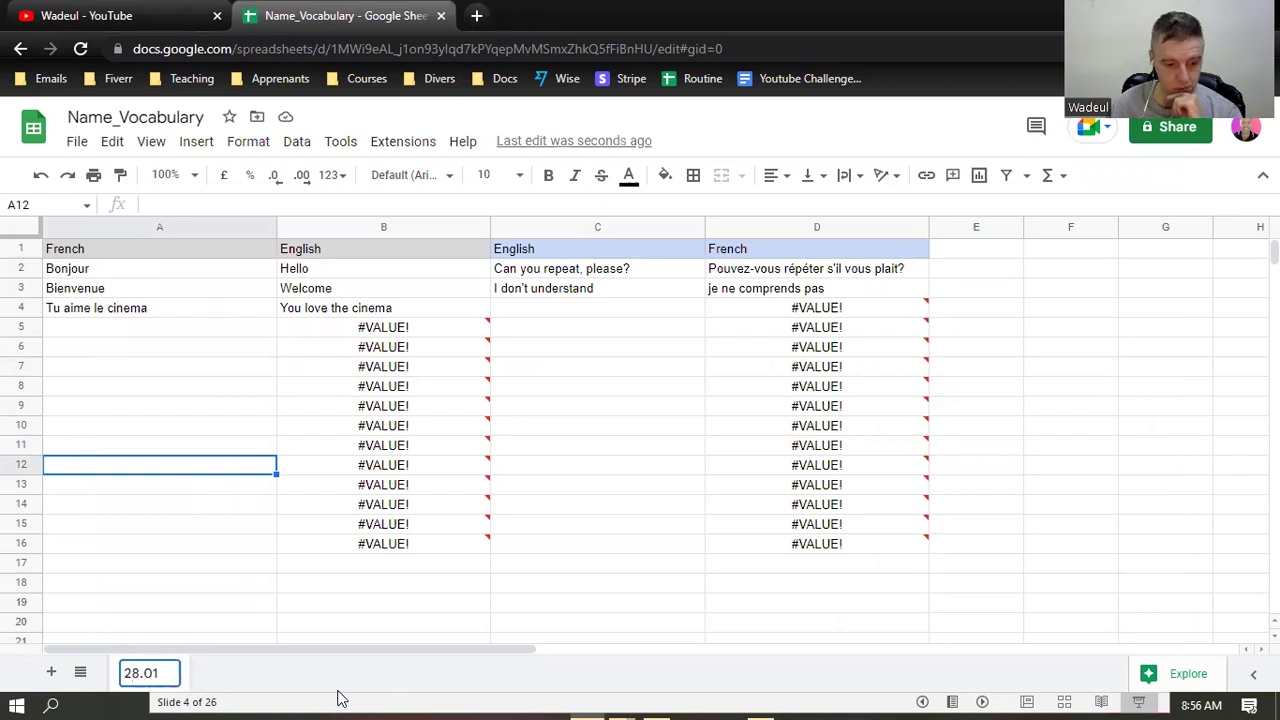
key(Return)
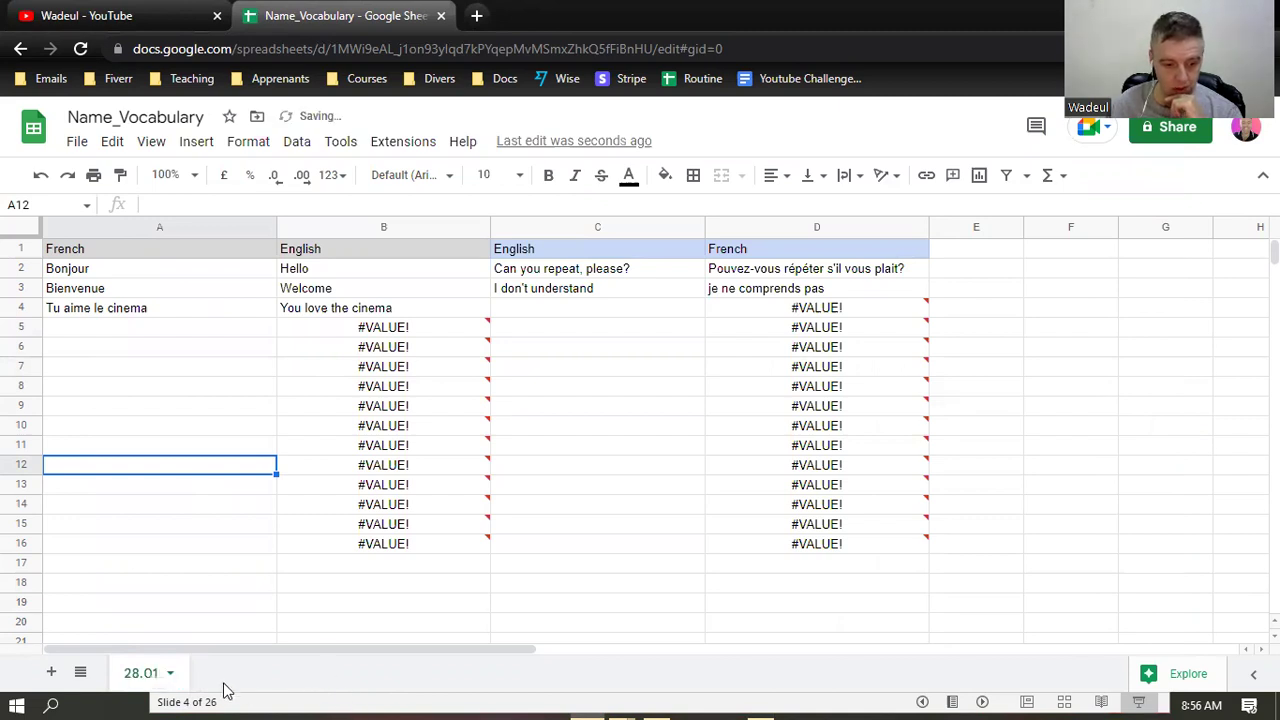
Add a second sheet and copy the headings and first vocabulary row, A1:D2, from sheet 28.01 into its A1:D2.
click(51, 674)
click(150, 676)
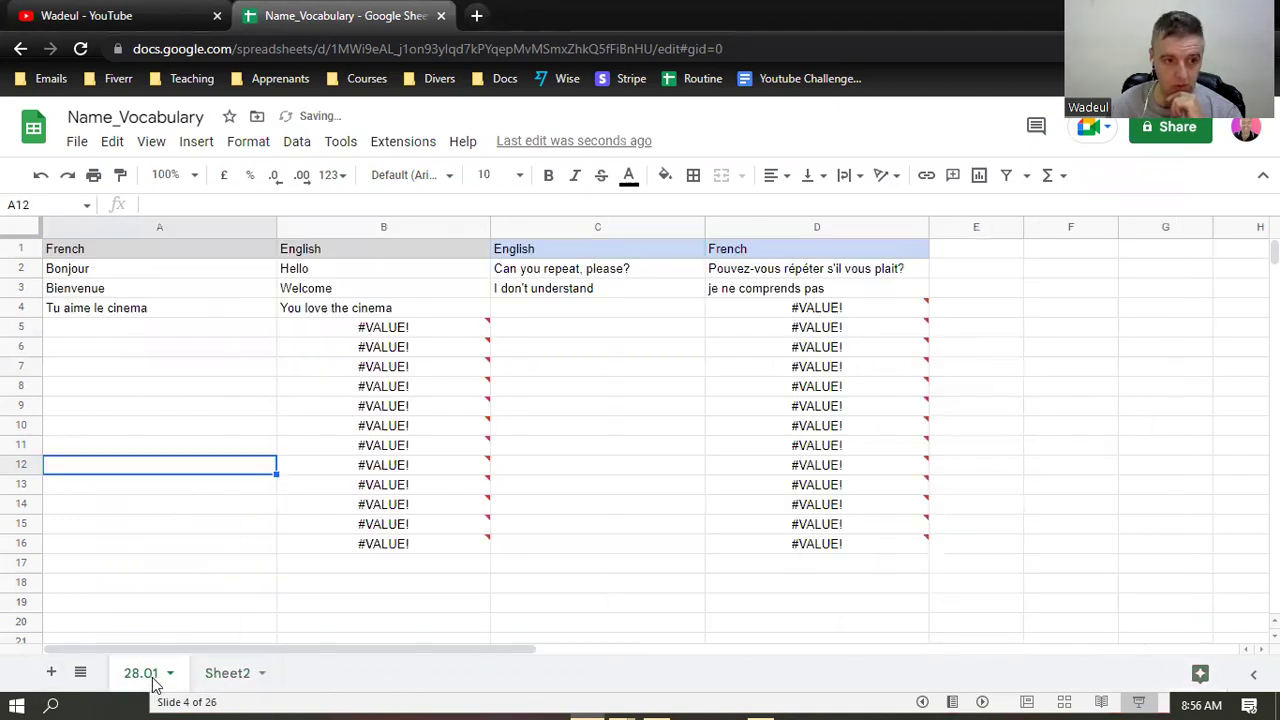
drag(142, 253, 815, 270)
right_click(818, 270)
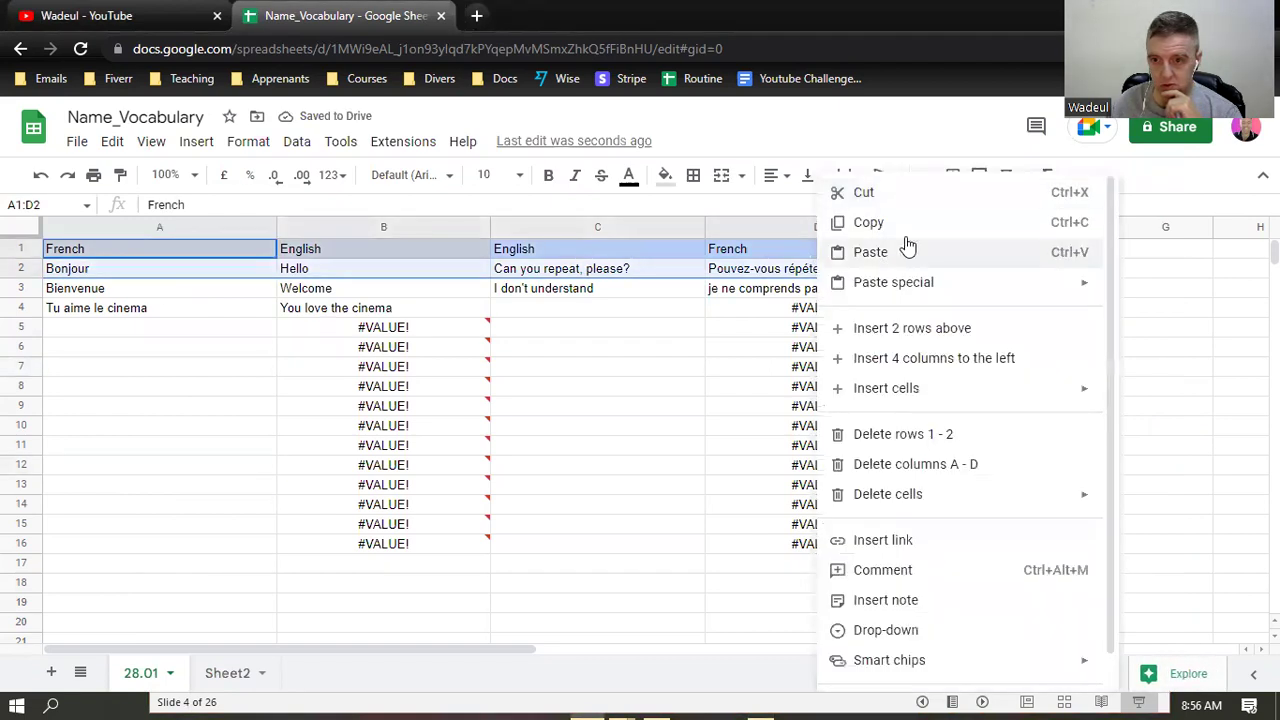
click(906, 223)
click(212, 670)
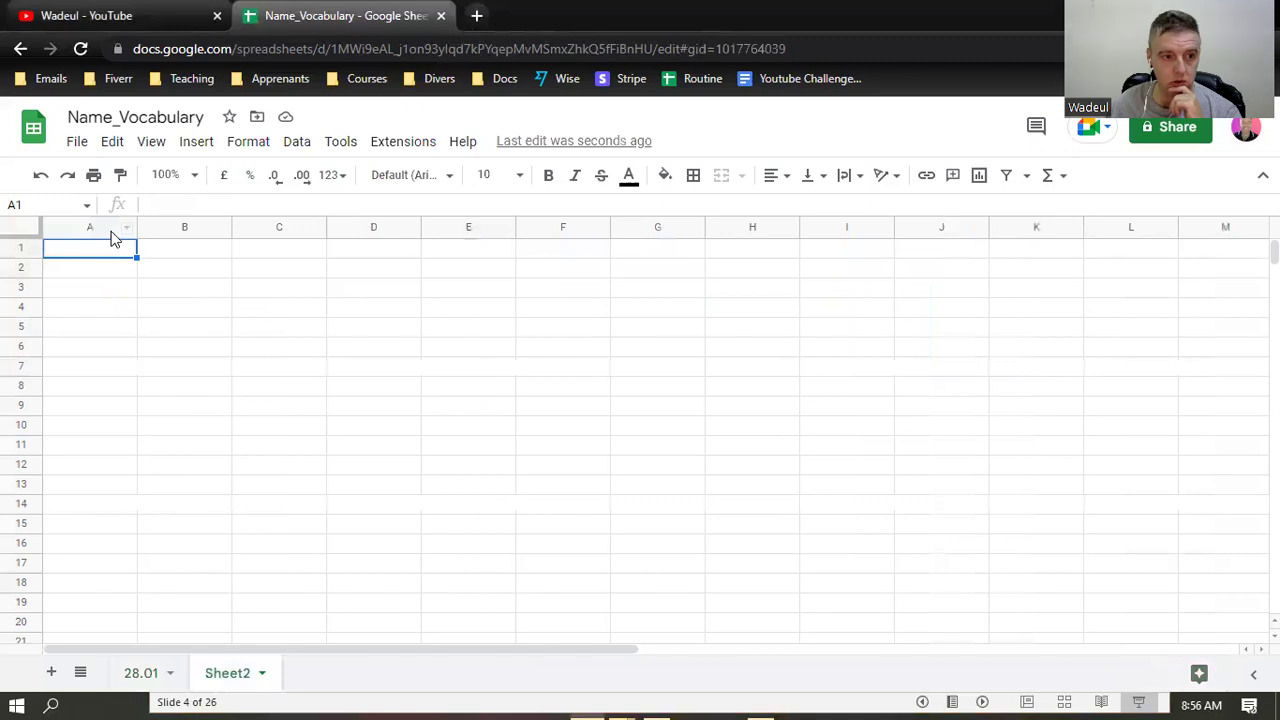
drag(100, 250, 371, 270)
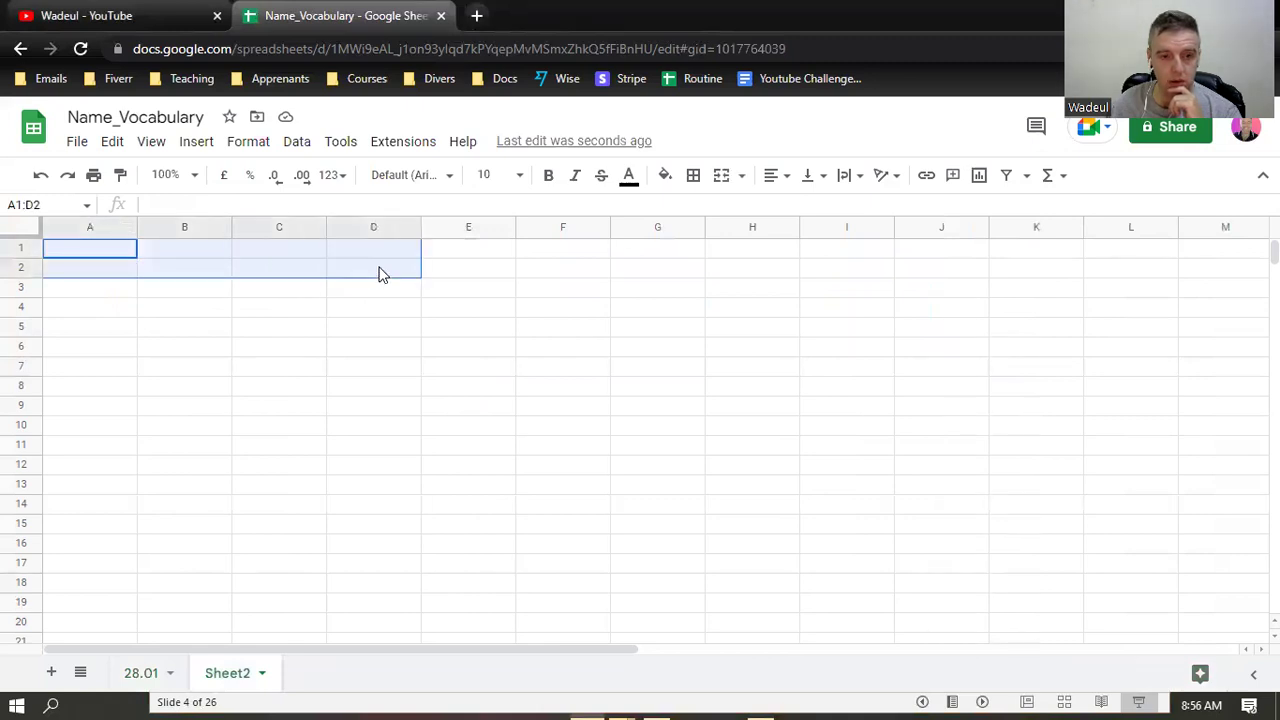
right_click(380, 274)
click(414, 254)
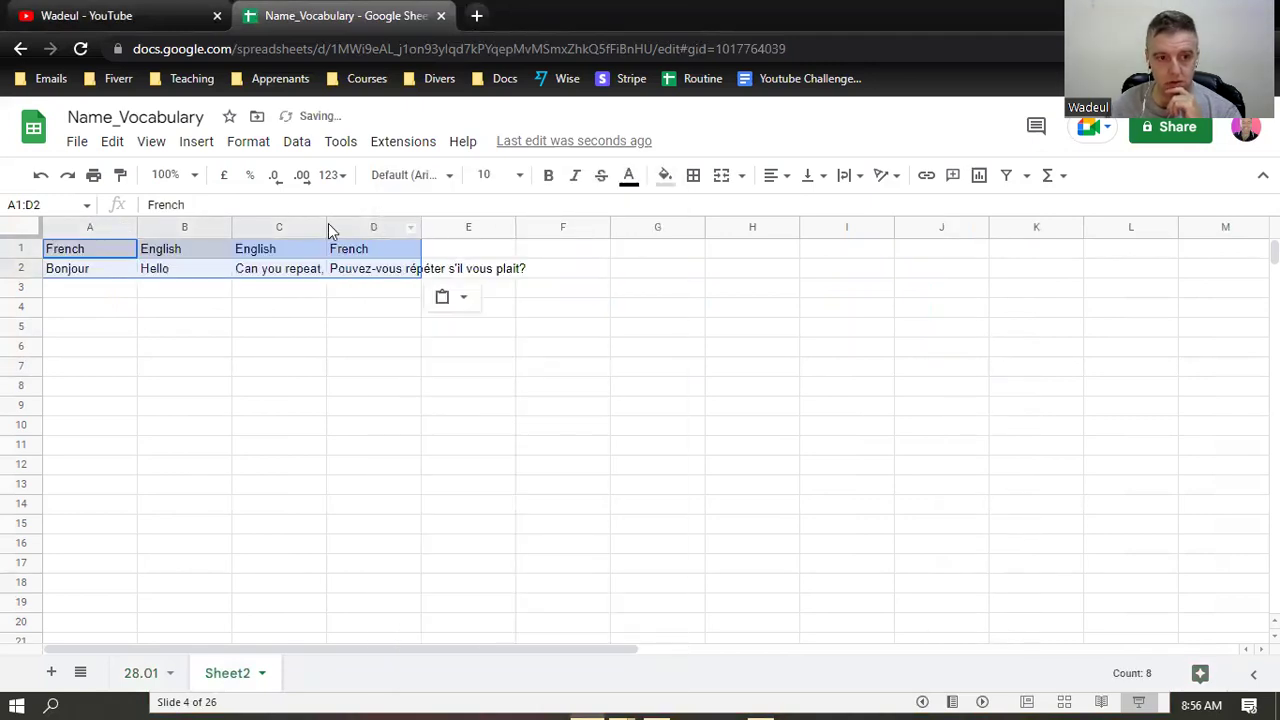
Widen columns A to D on Sheet2 so the longer French and English phrases fit in their cells.
drag(230, 228, 591, 231)
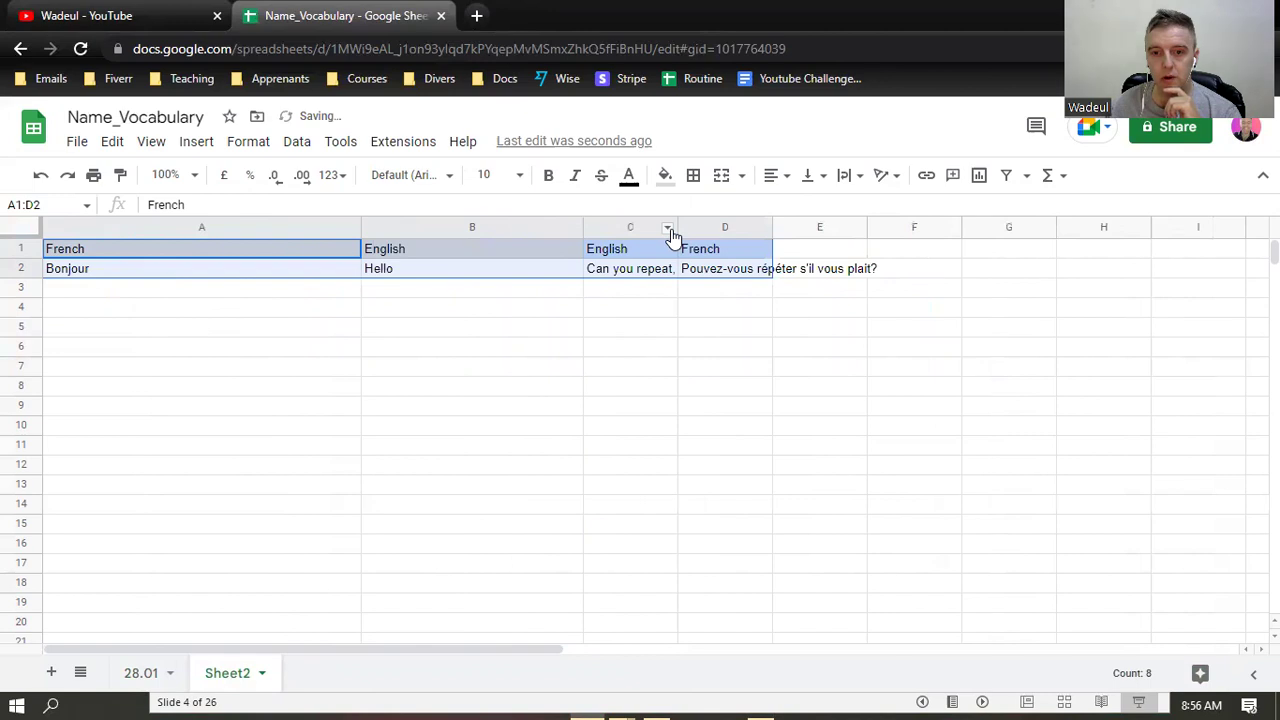
drag(676, 228, 850, 230)
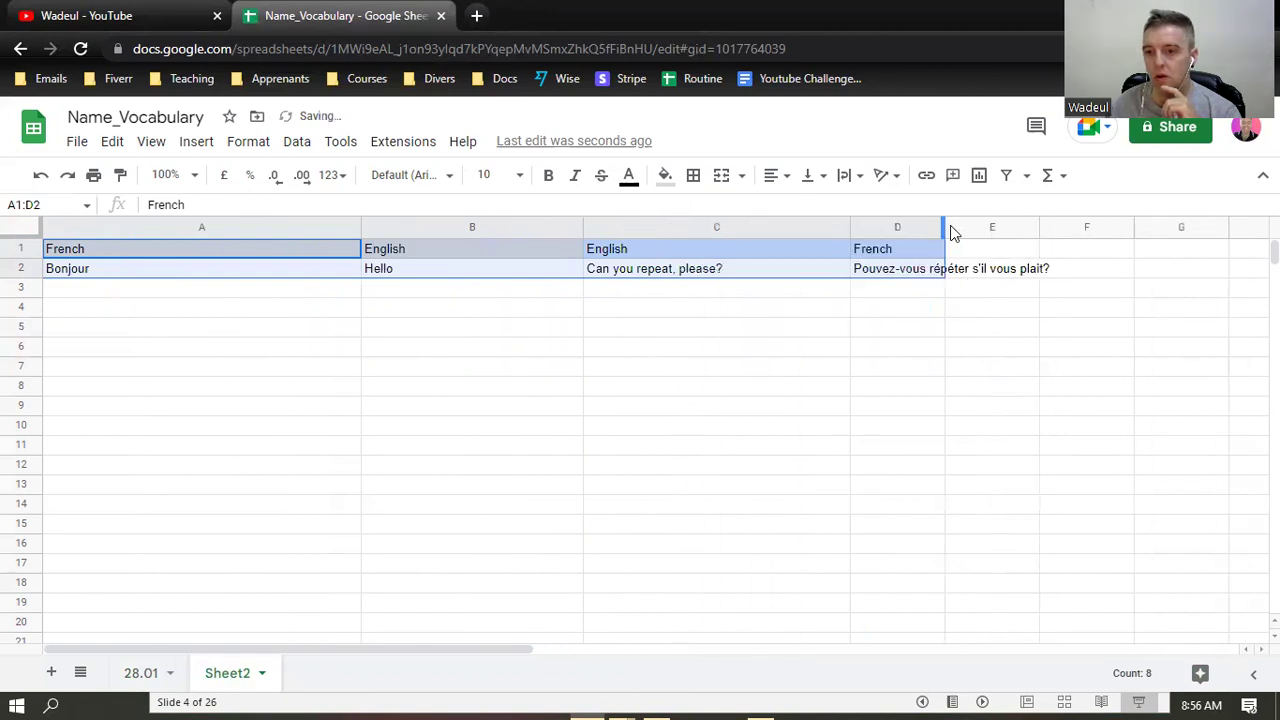
drag(952, 232, 1121, 230)
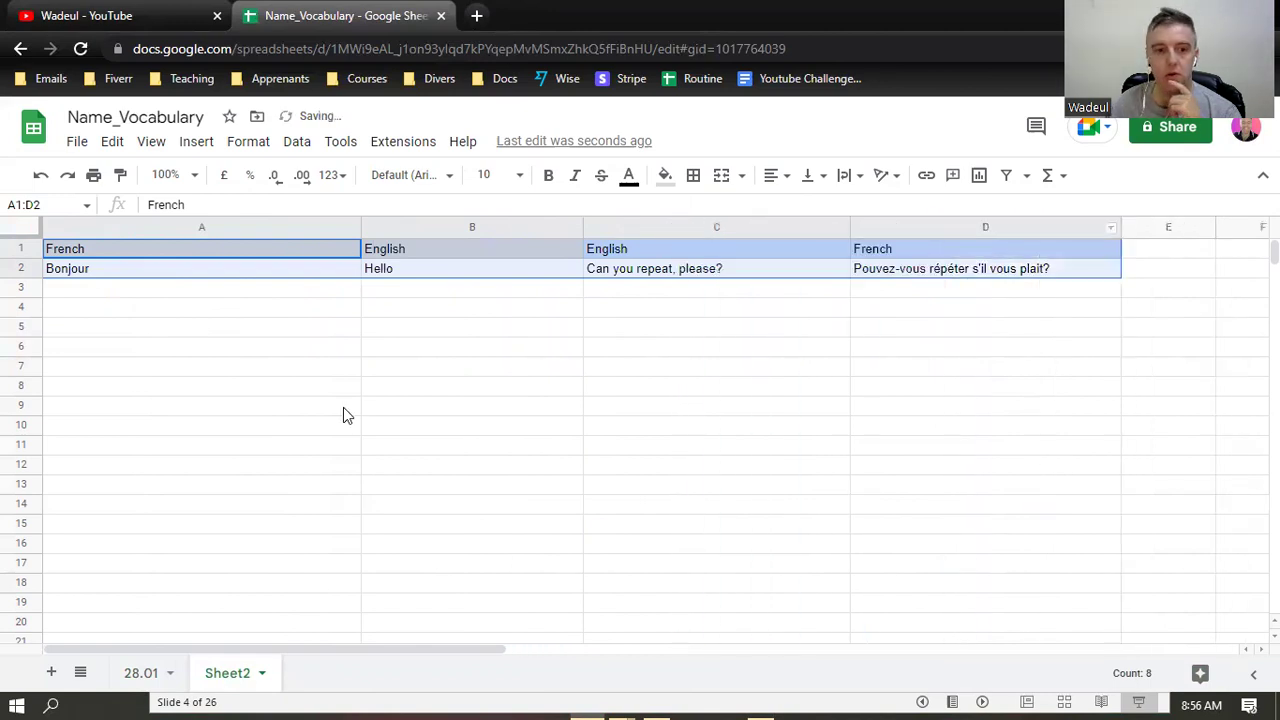
Fill the GOOGLETRANSLATE formulas in B2 and D2 down to row 14 on Sheet2.
click(424, 273)
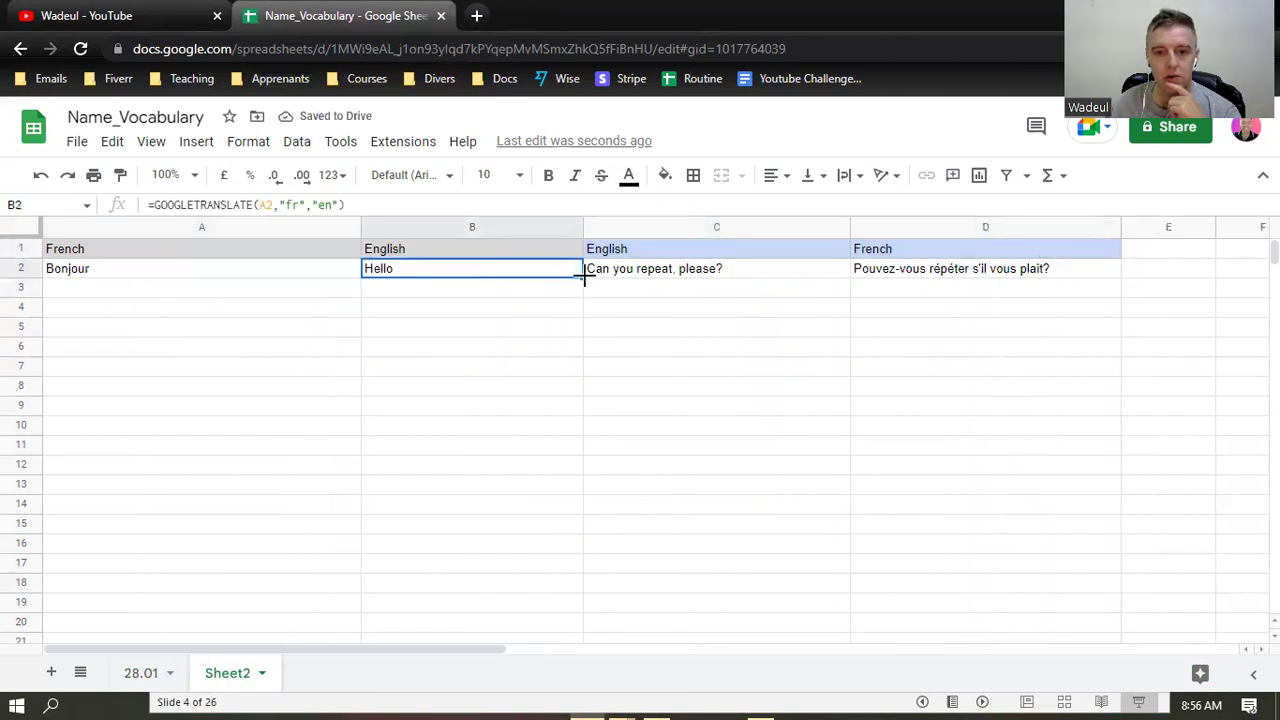
drag(584, 279, 575, 505)
click(990, 272)
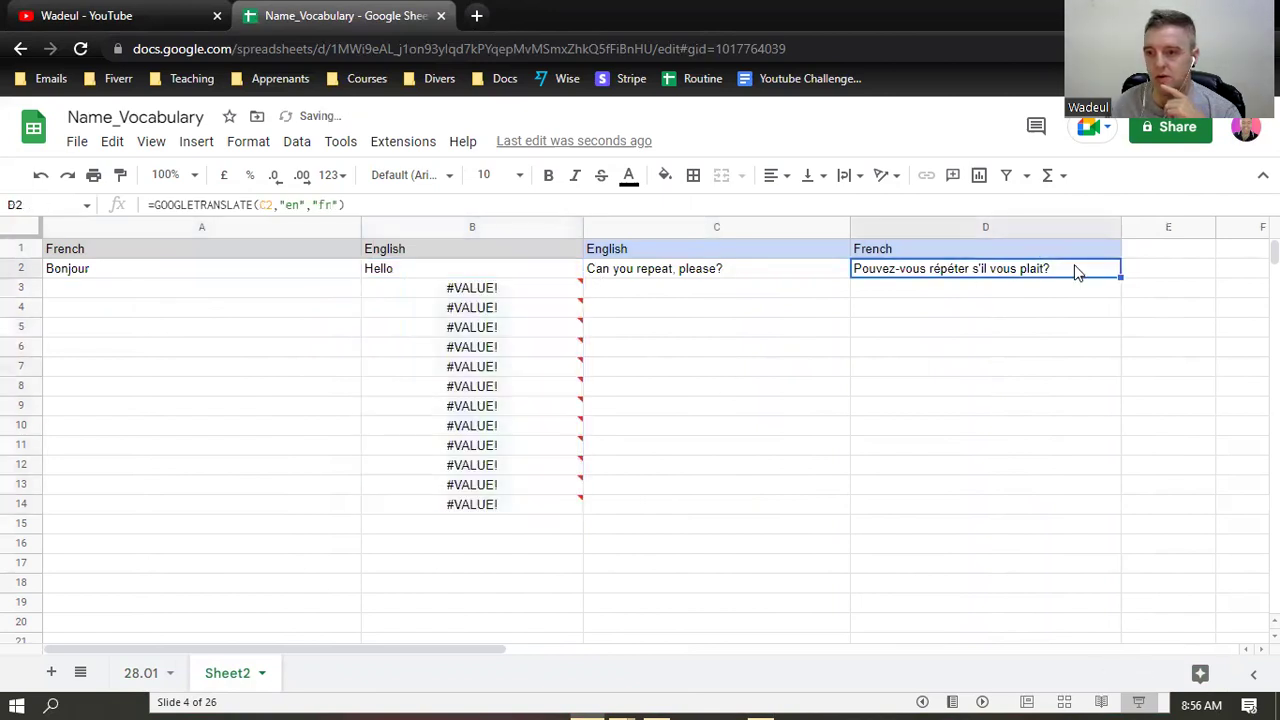
drag(1122, 278, 1115, 508)
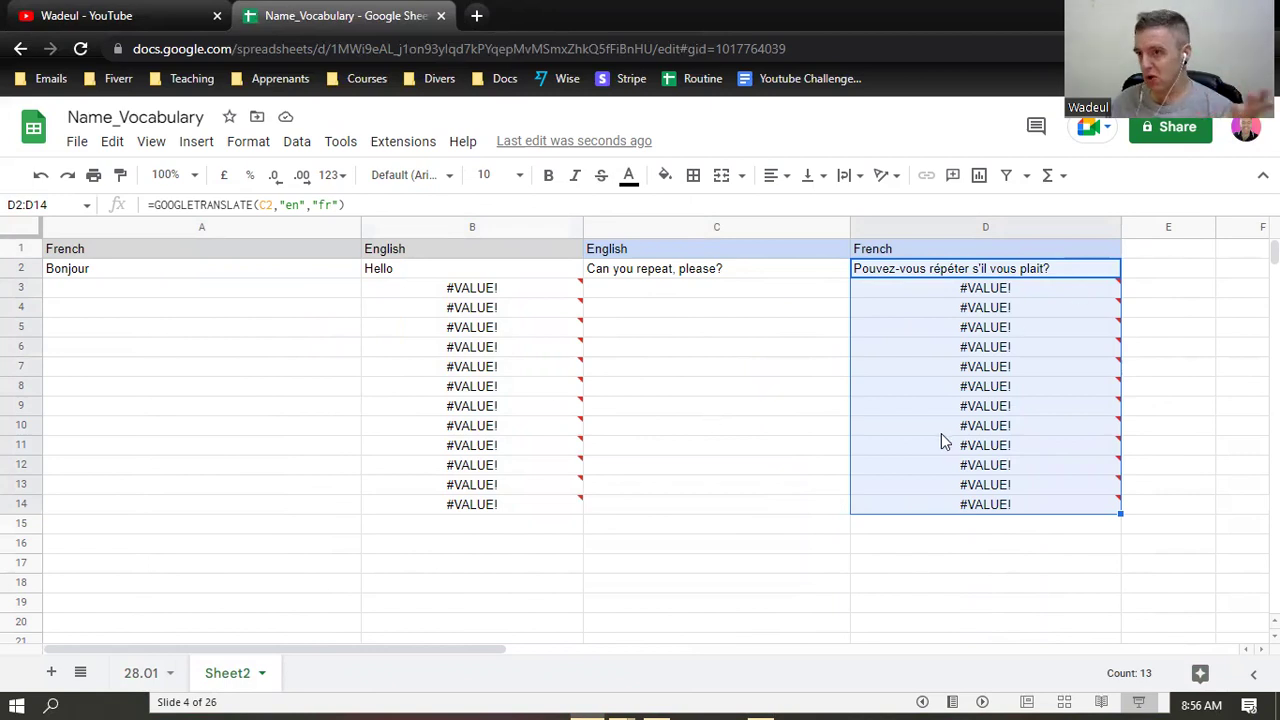
Step through the slide 5 dialogue in the PowerPoint slide show and return to the spreadsheet.
mouse_move(941, 436)
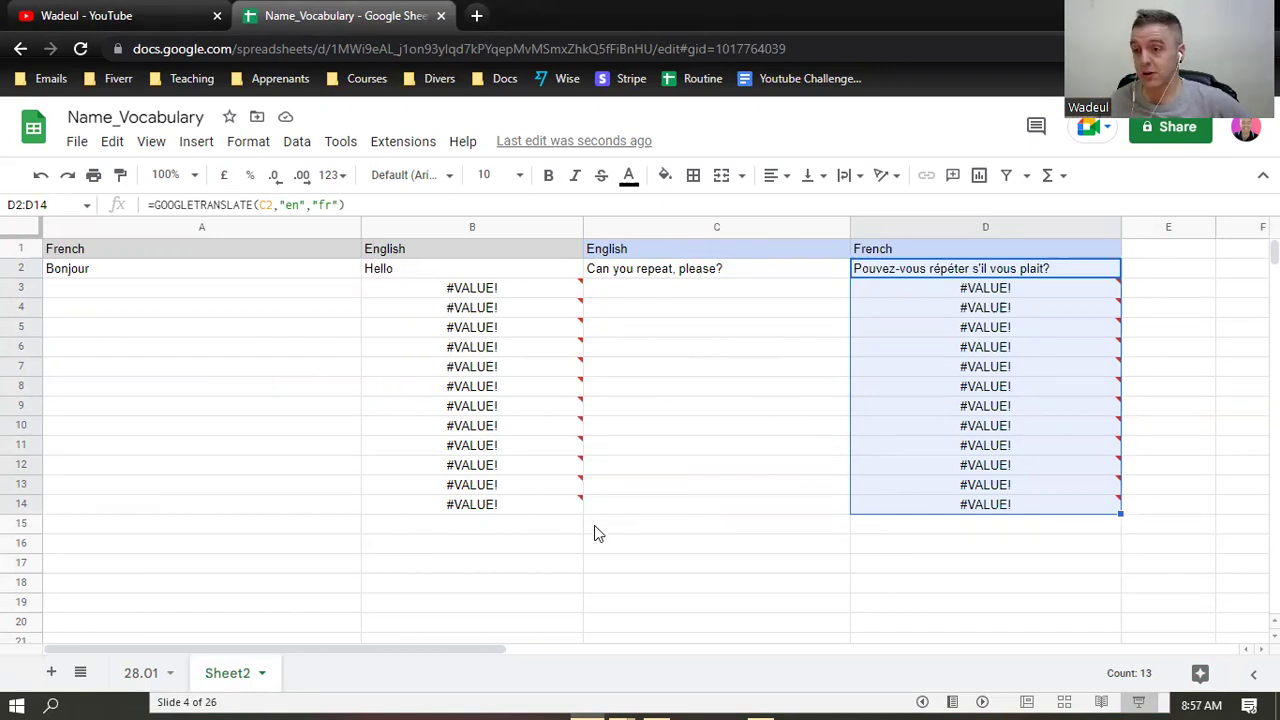
click(212, 700)
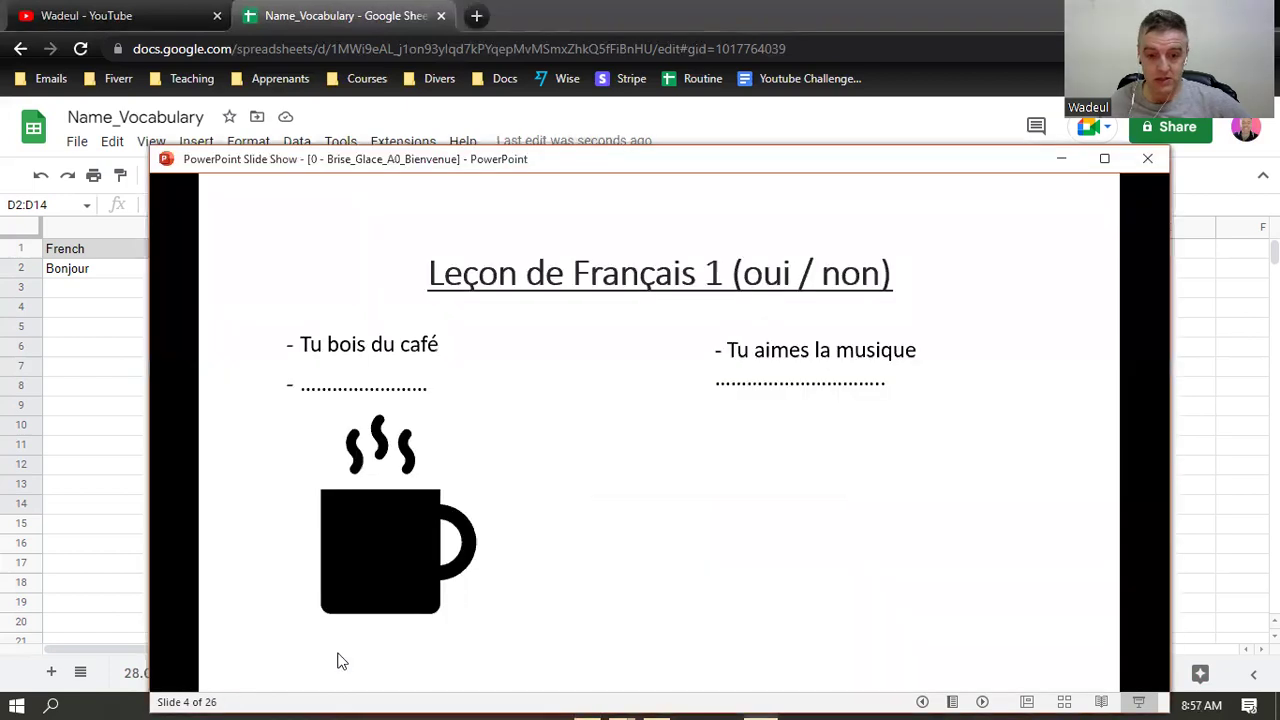
click(832, 471)
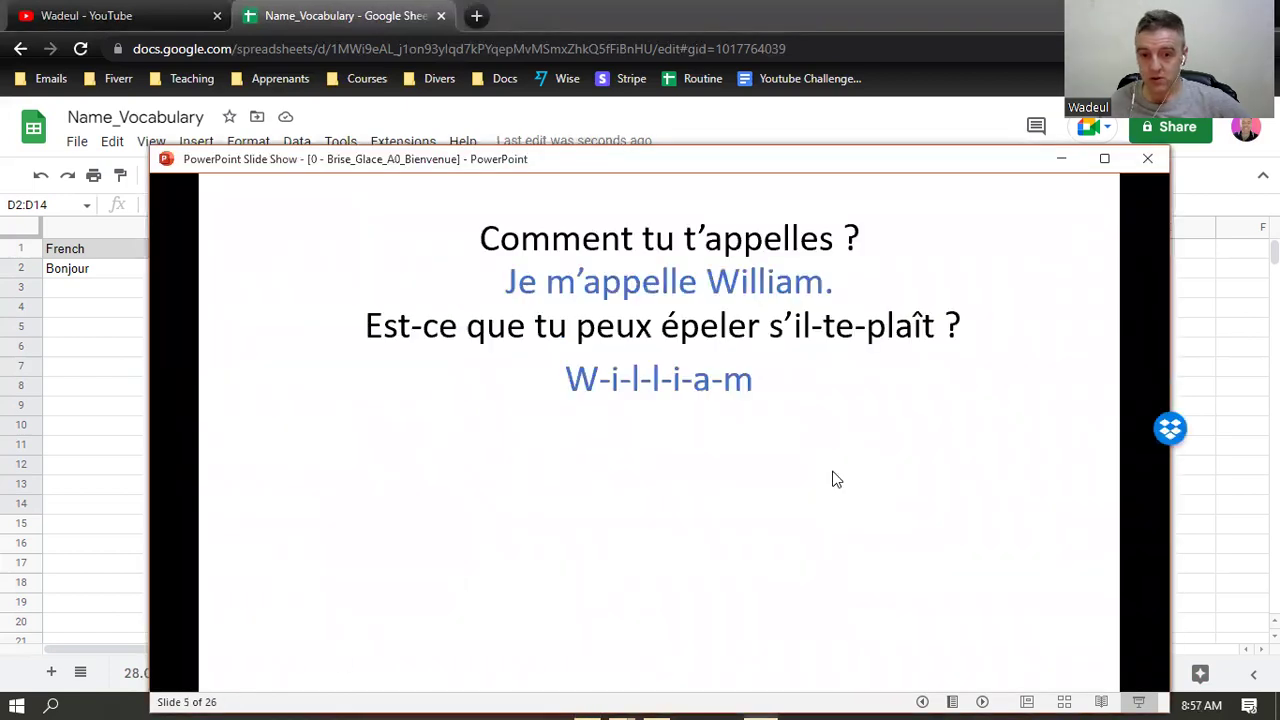
click(835, 478)
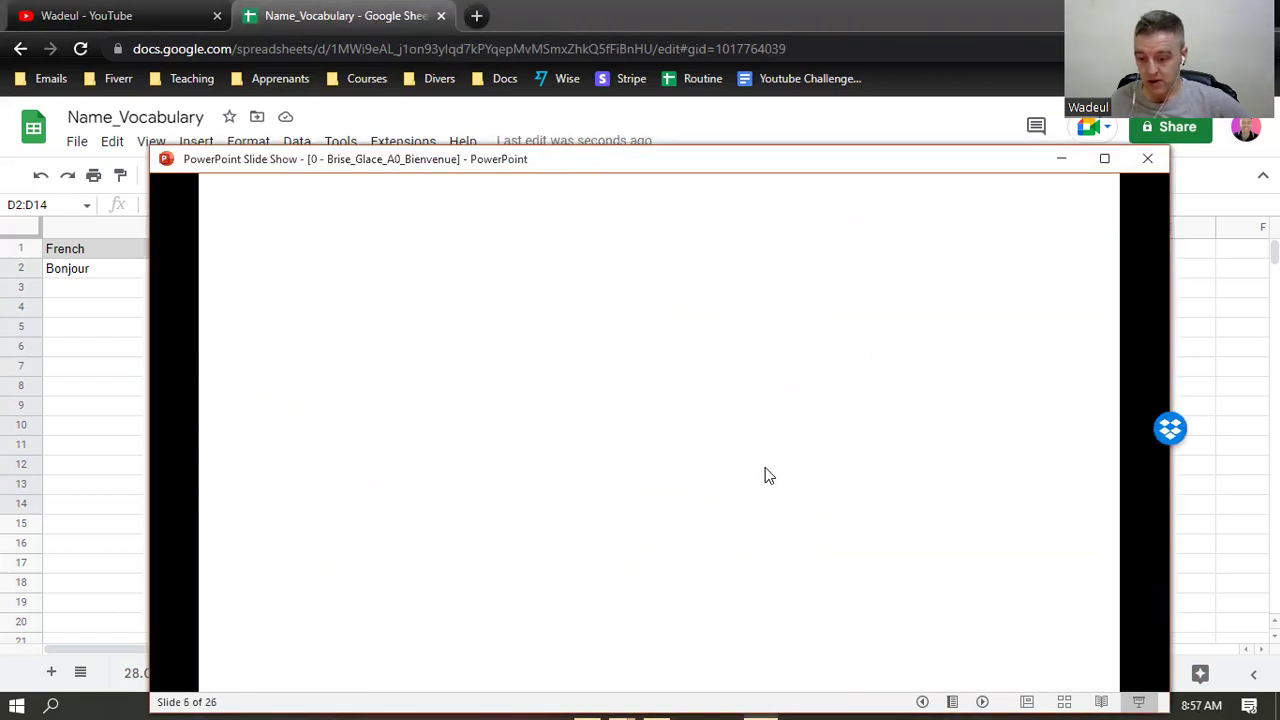
scroll(765, 468, up, 1)
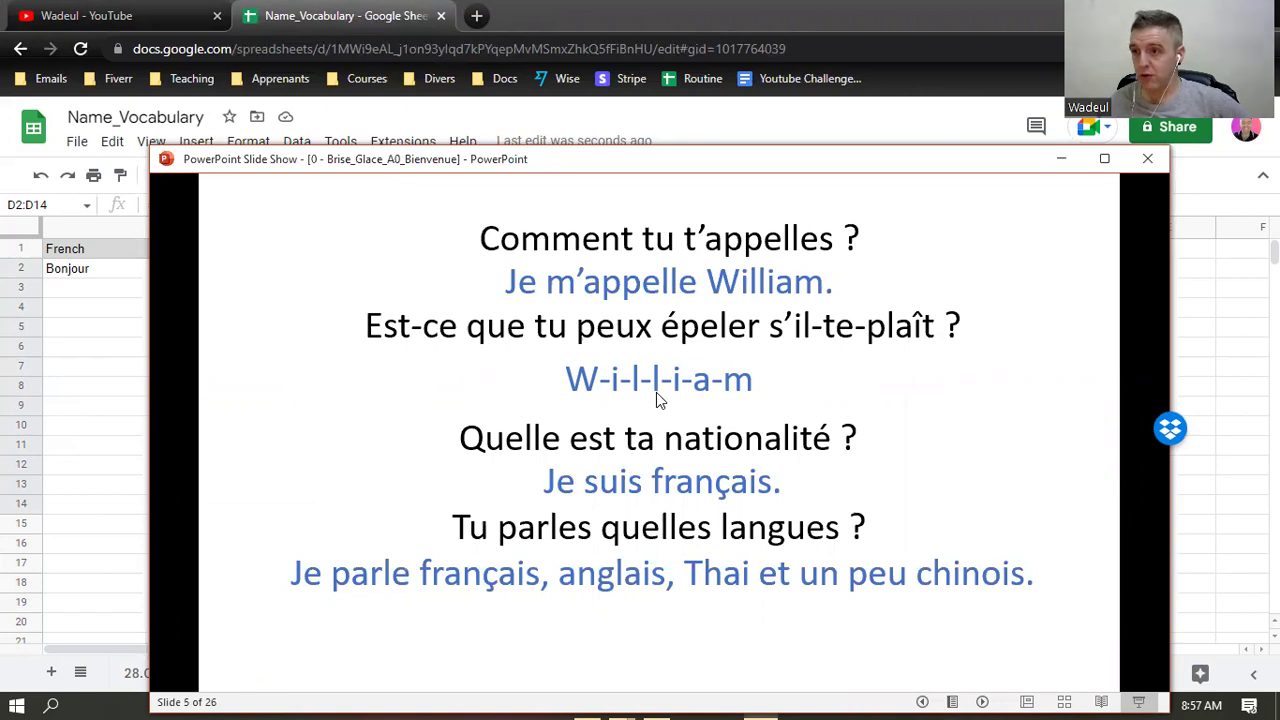
click(94, 388)
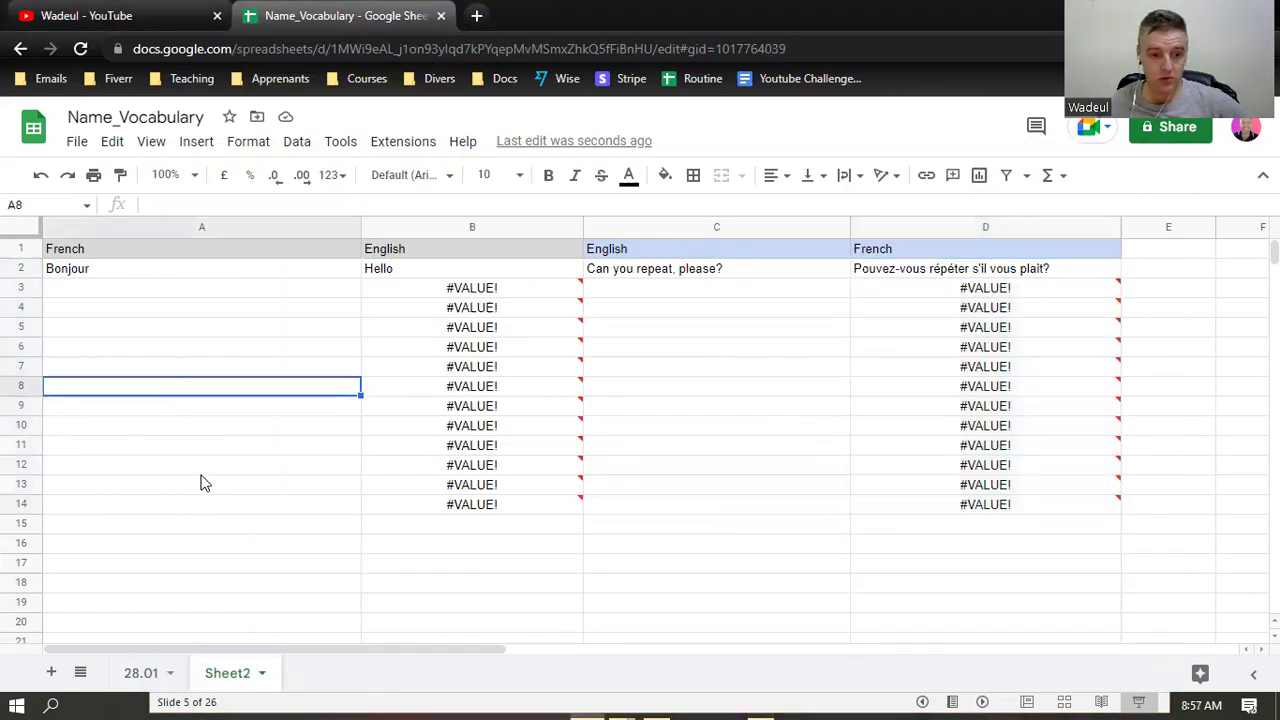
double_click(157, 464)
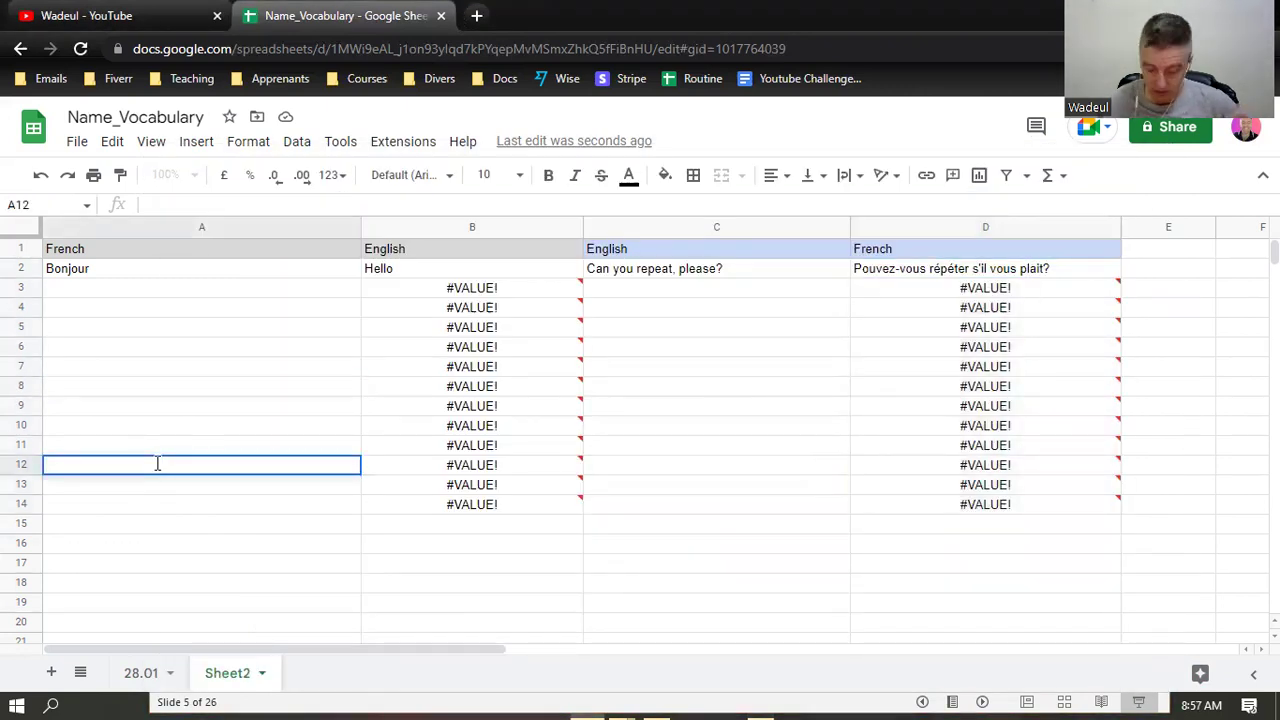
text(Please, re)
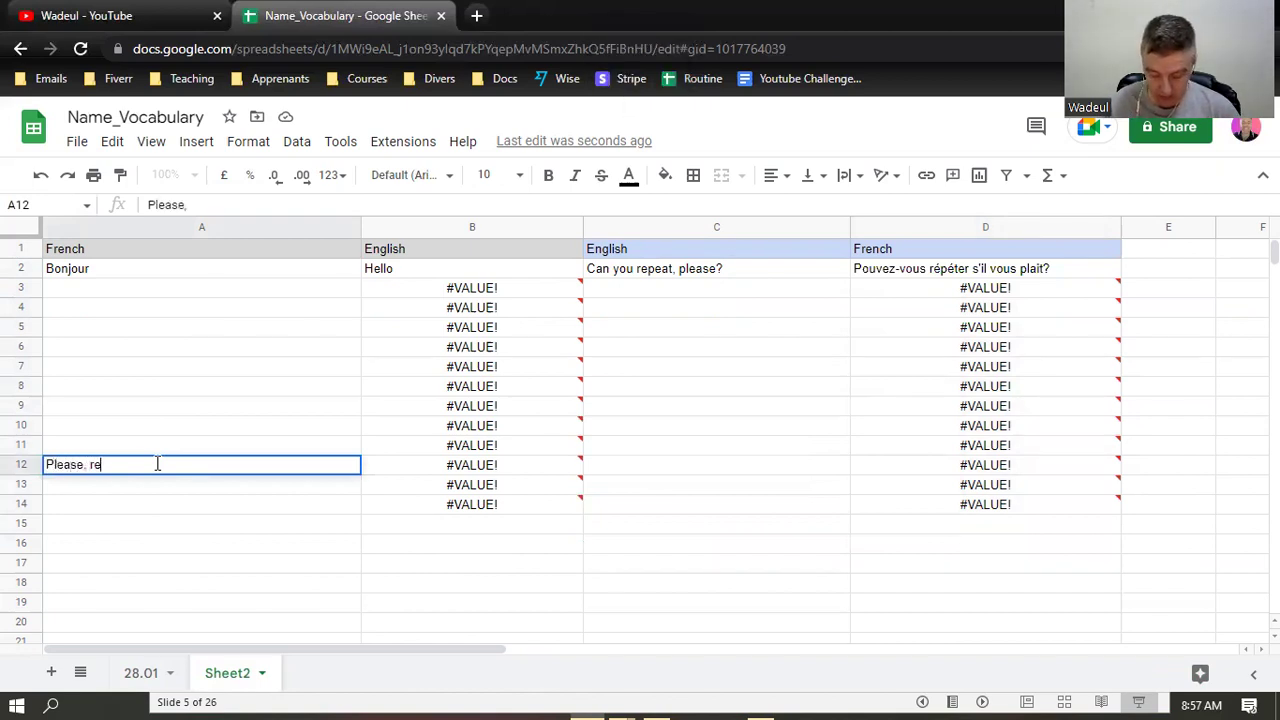
key(BackSpace)
key(BackSpace)
key(BackSpace)
key(BackSpace)
key(BackSpace)
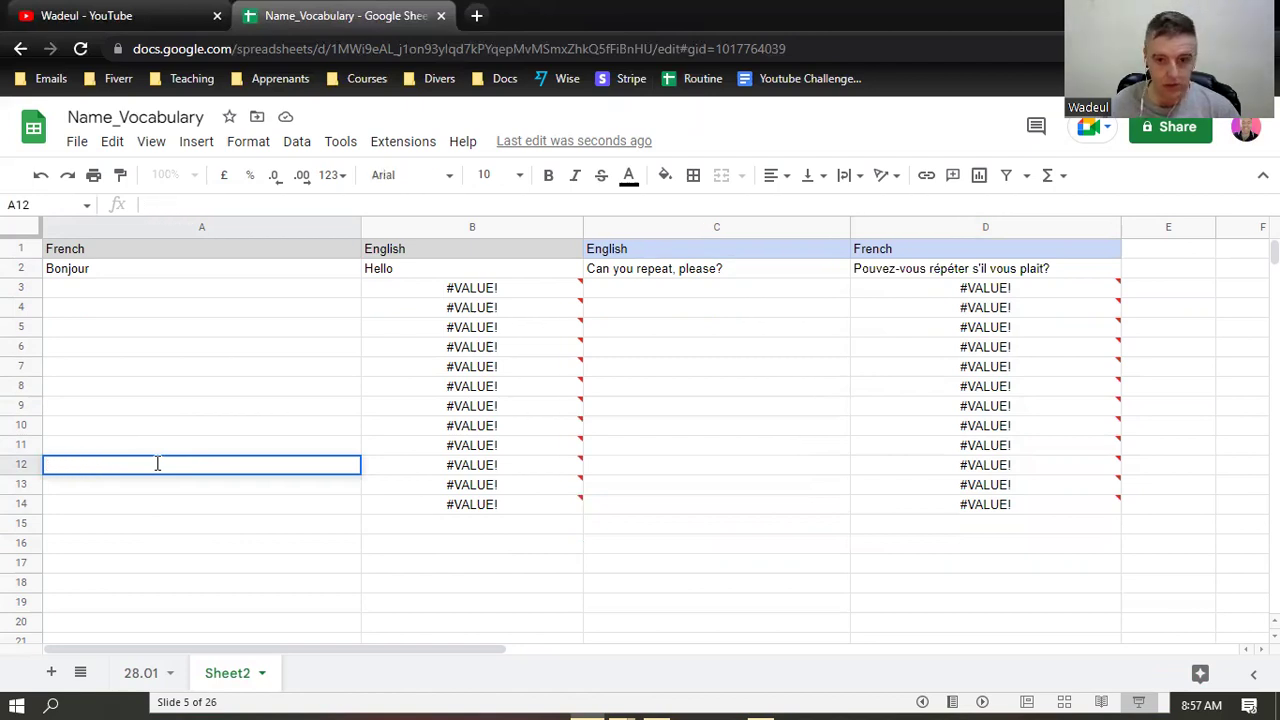
Enter "please, review for next lesson" in C11 under the second English heading and check its French translation in D11.
double_click(676, 446)
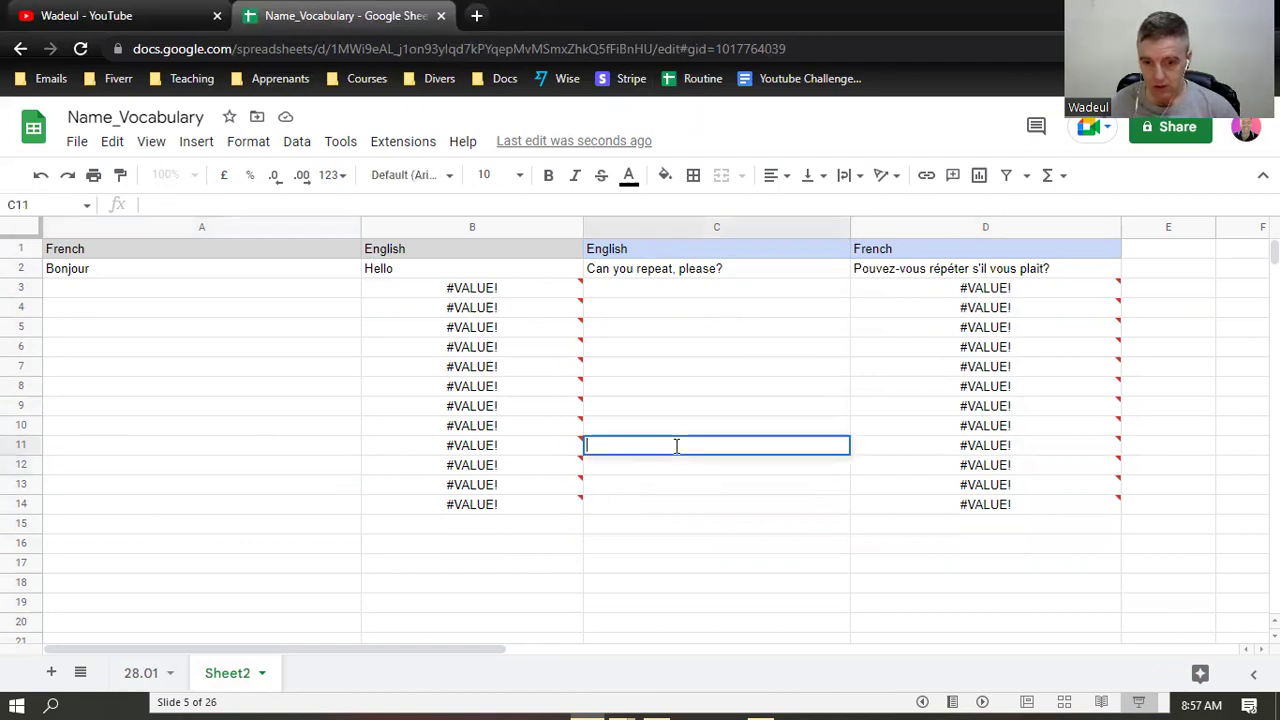
text(please)
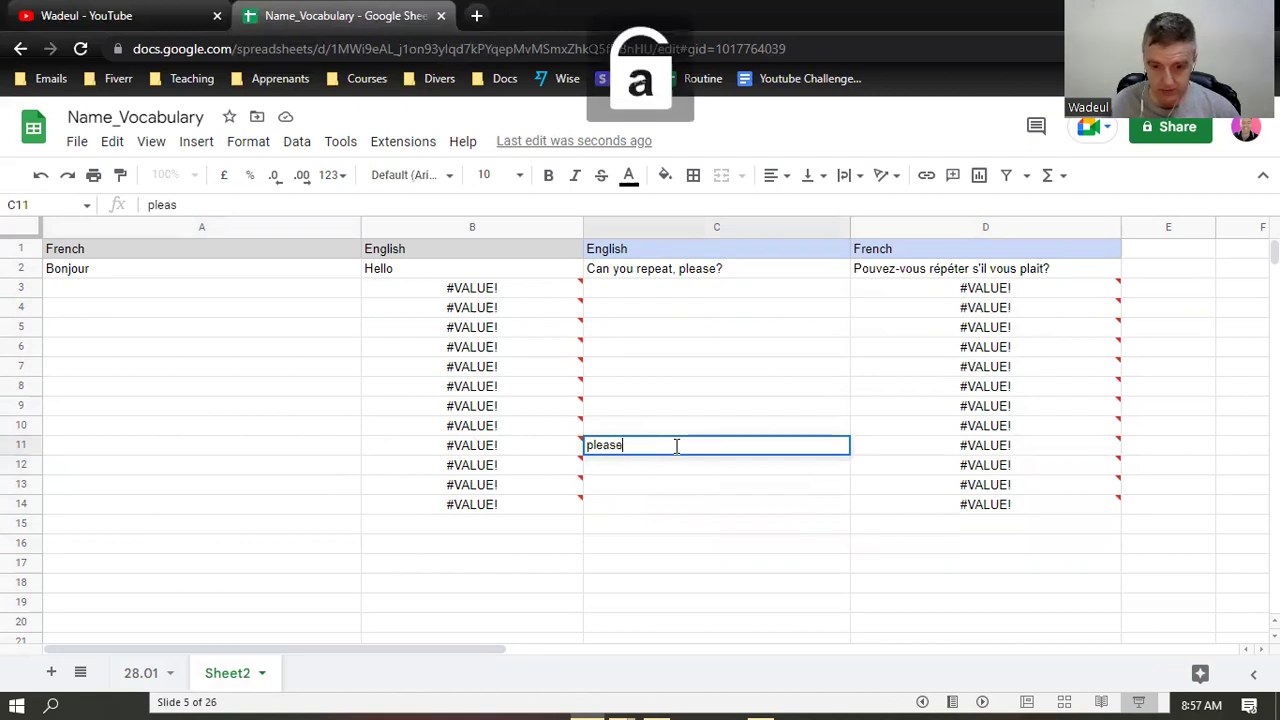
text(, revi)
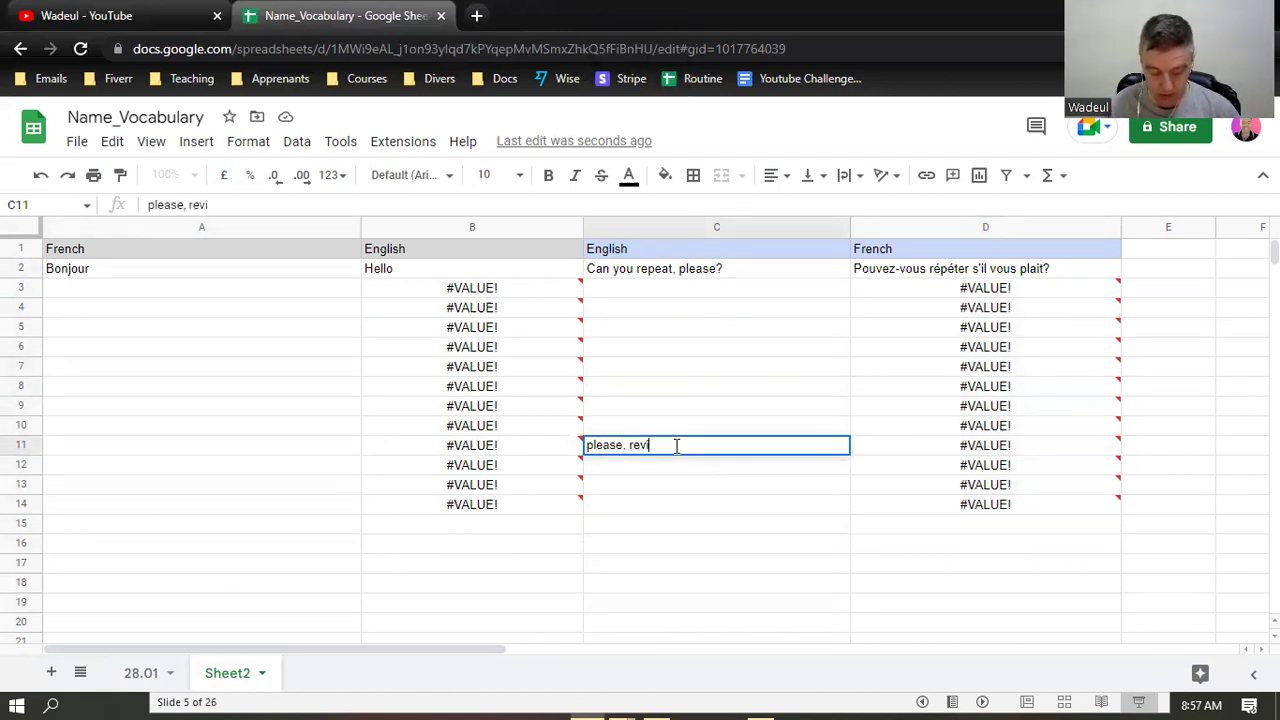
text(ew for next lesson)
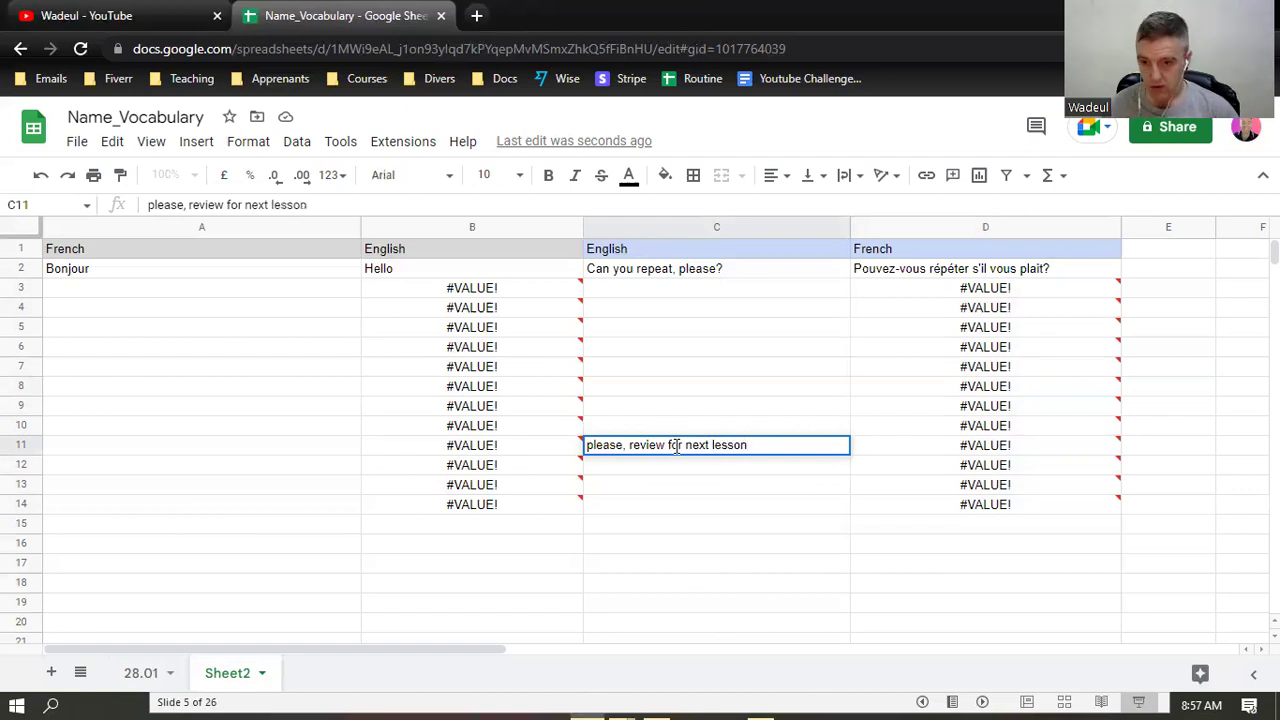
click(965, 451)
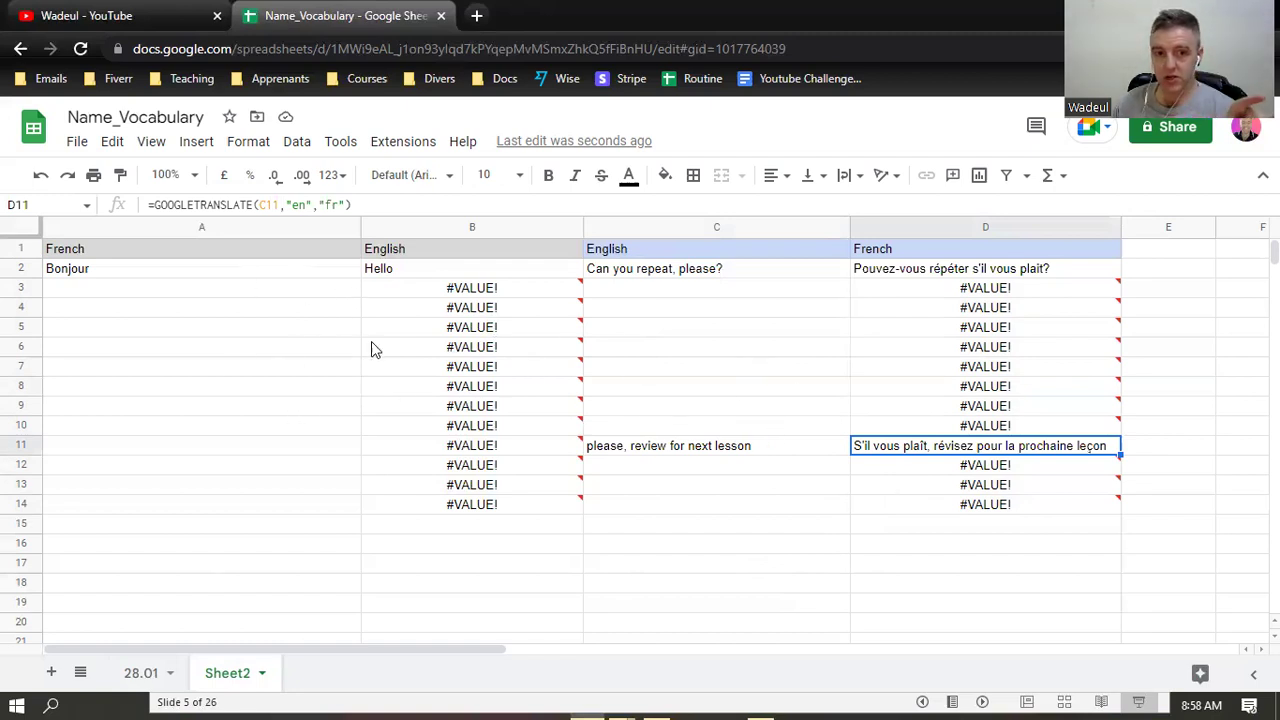
mouse_move(485, 446)
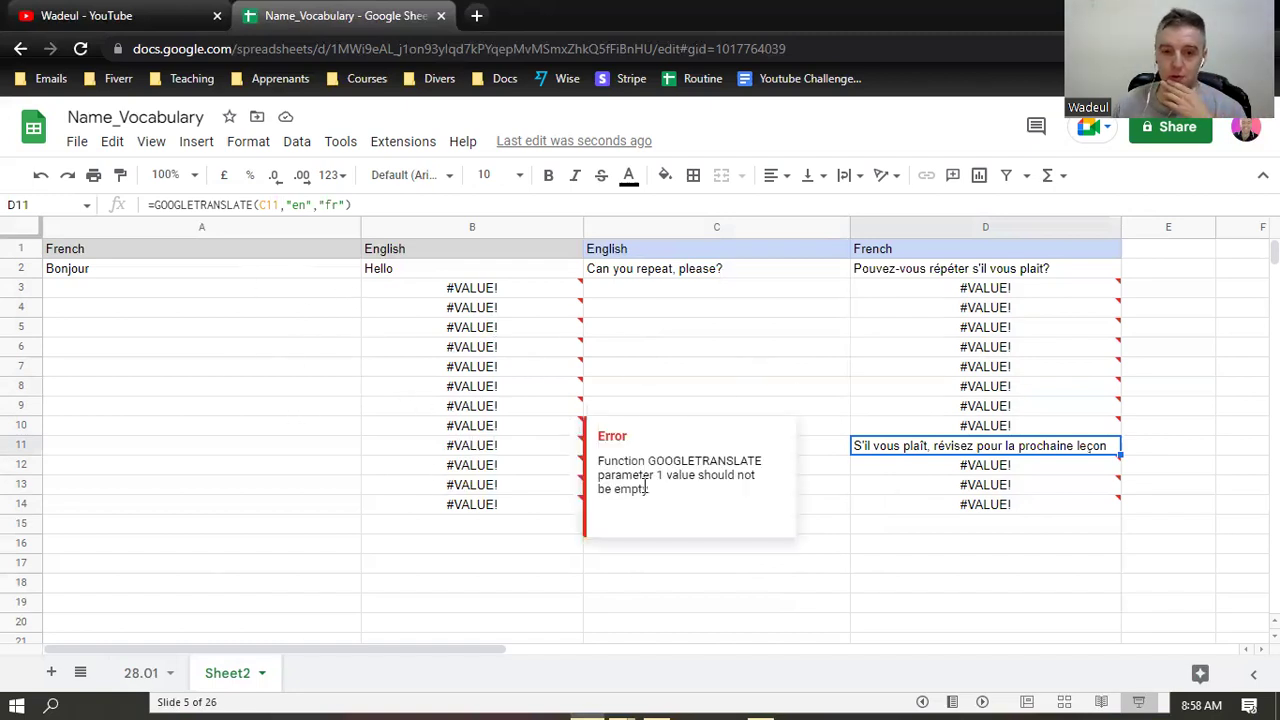